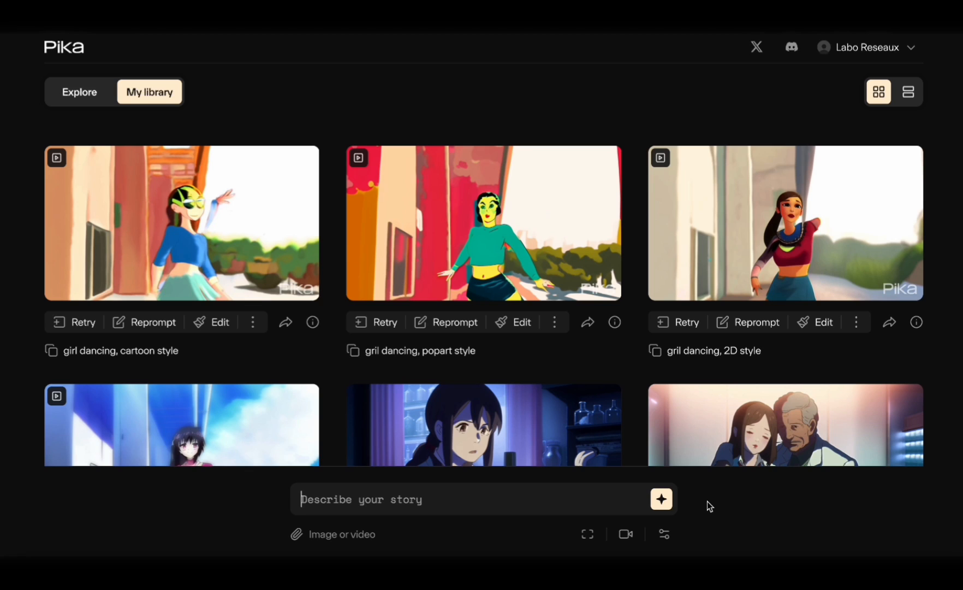
- Start the video prompt with "un chimiste, assis devant son bureau, dans son laboratoire, la pièce est sombre, il est éclairé par"
type("un chimiste, assis dans son labo")
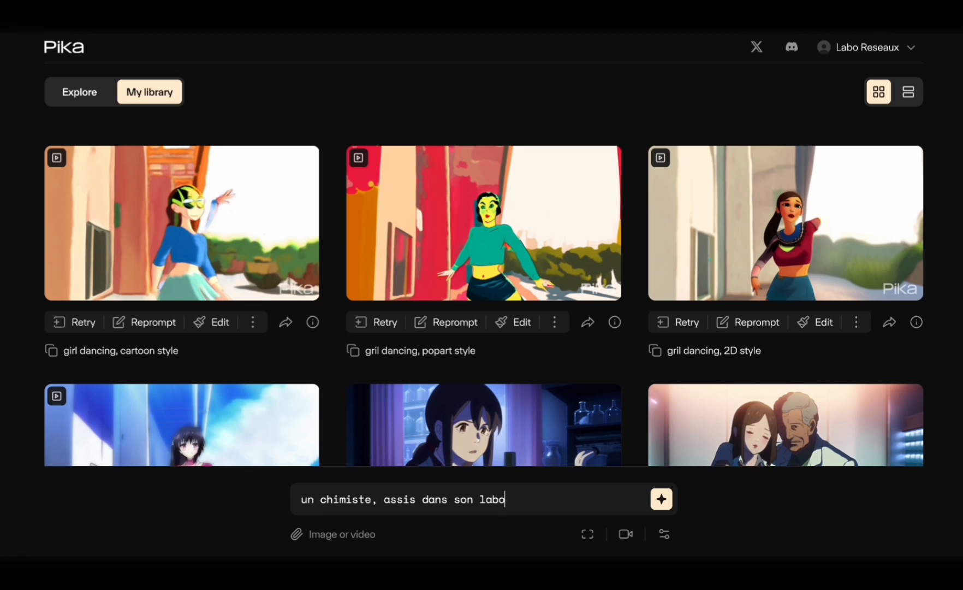
key("BackSpace")
key("BackSpace")
key("BackSpace")
key("BackSpace")
key("BackSpace")
key("BackSpace")
key("BackSpace")
key("BackSpace")
key("BackSpace")
key("BackSpace")
key("BackSpace")
key("BackSpace")
type("evant son bureau, dans son laboratoire, ")
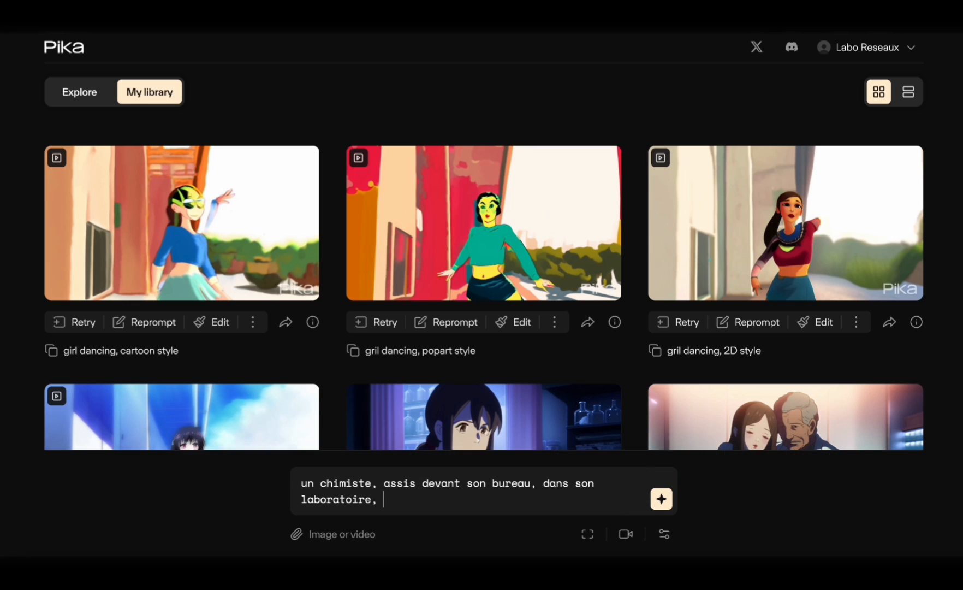
type("la pièce est sombre, il est éclairé par")
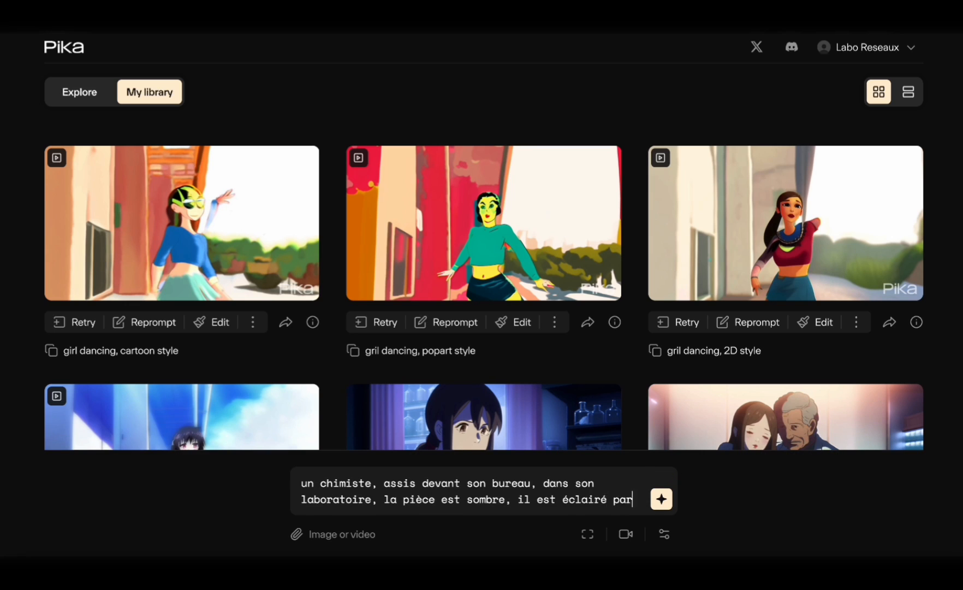
- Finish the prompt with "une lampe de chevet, il a l'air triste, il parle à voix haute, style anime japonais" and generate the video
type(" une lampe de chevet, il a l'air")
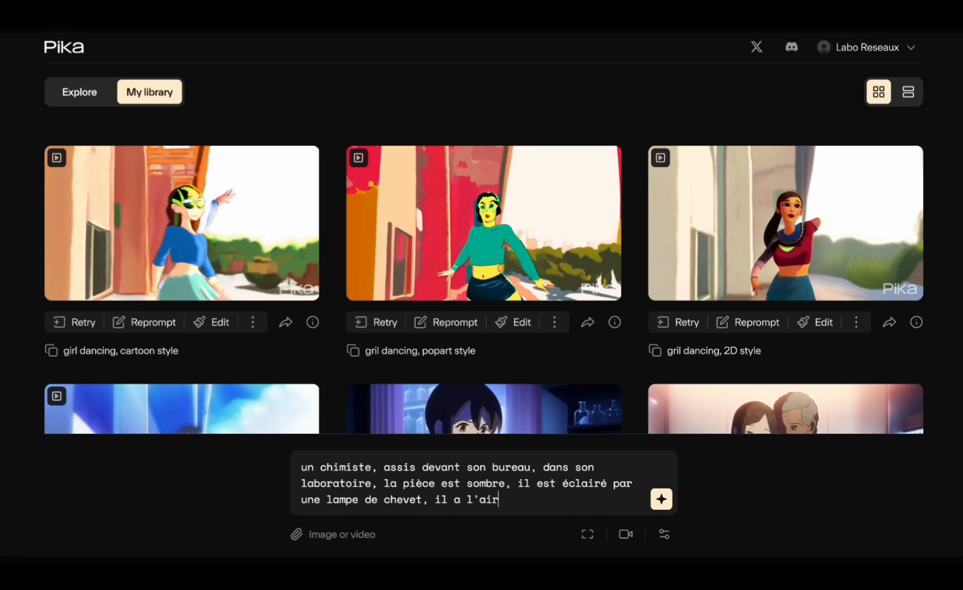
type(" triste, il parle à voix haute, style anime japonai")
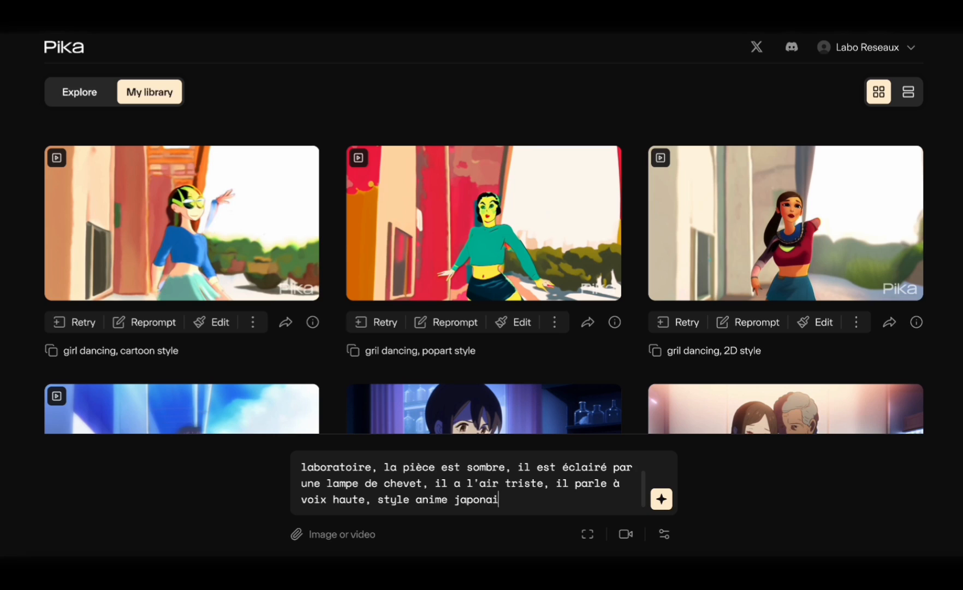
type("s")
left_click(661, 498)
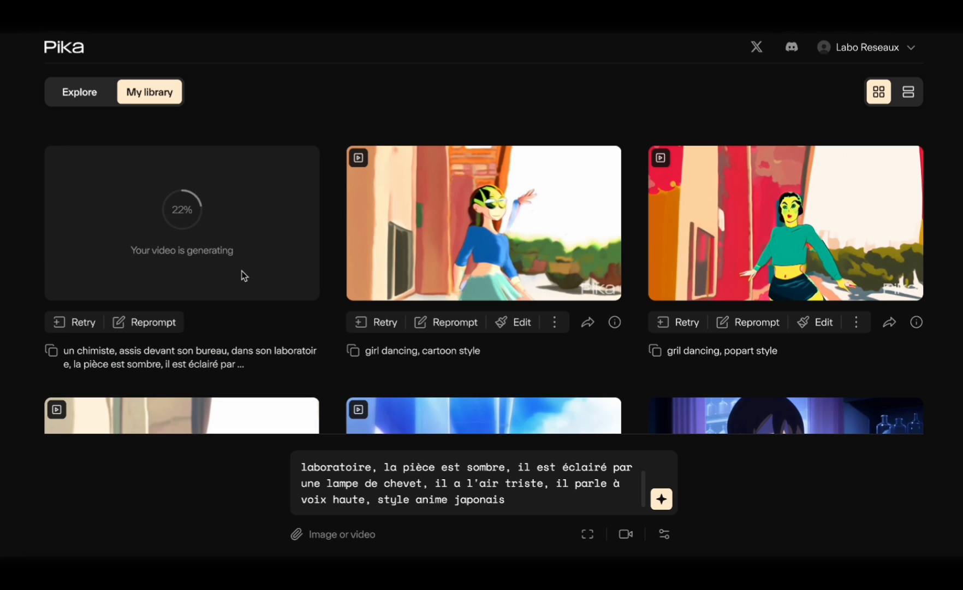
- Choose the second generated variation, the dark-haired chemist beside the glowing pink lamp, and generate a 4 s extension of it
left_click(241, 273)
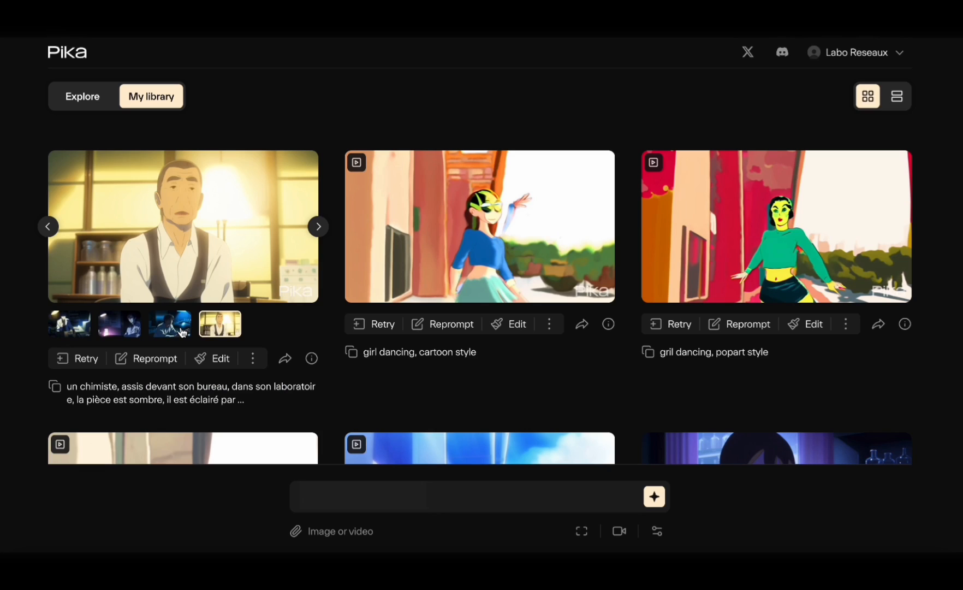
left_click(180, 329)
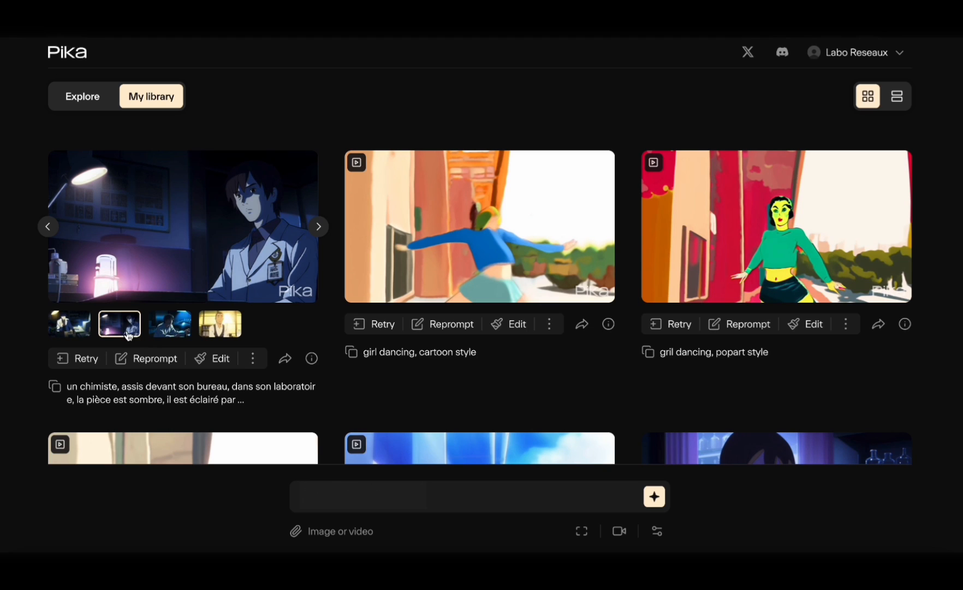
left_click(253, 358)
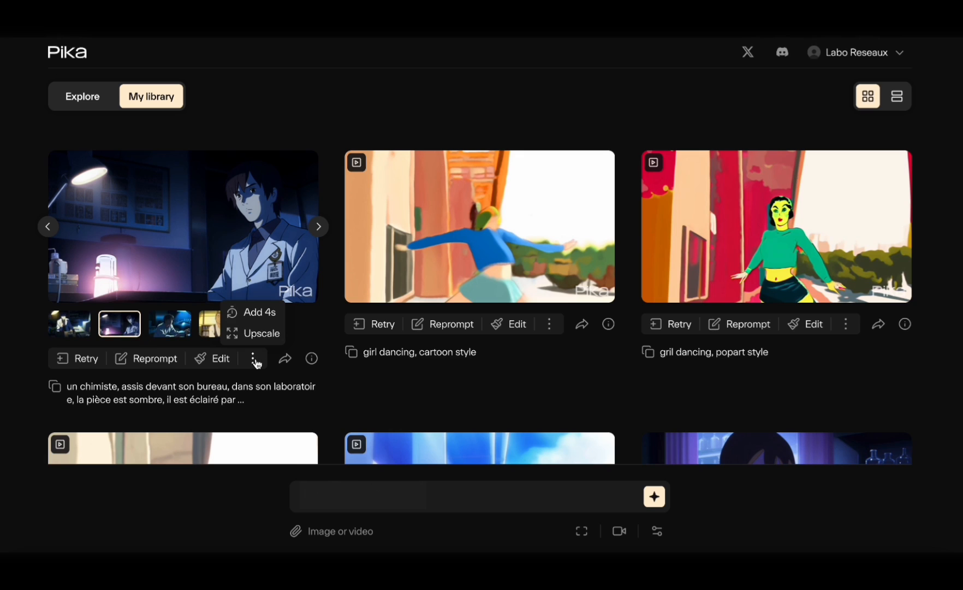
left_click(260, 318)
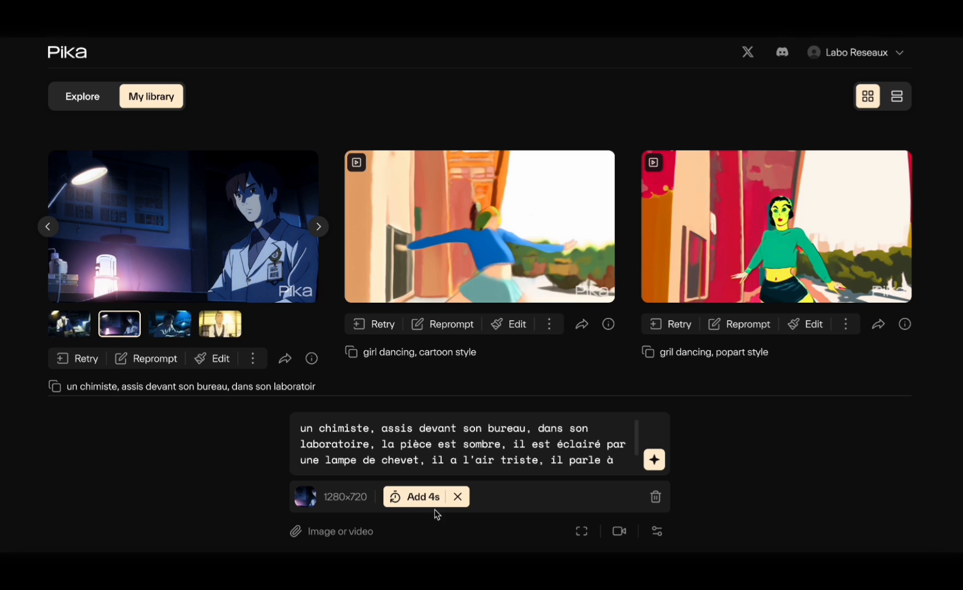
left_click(655, 460)
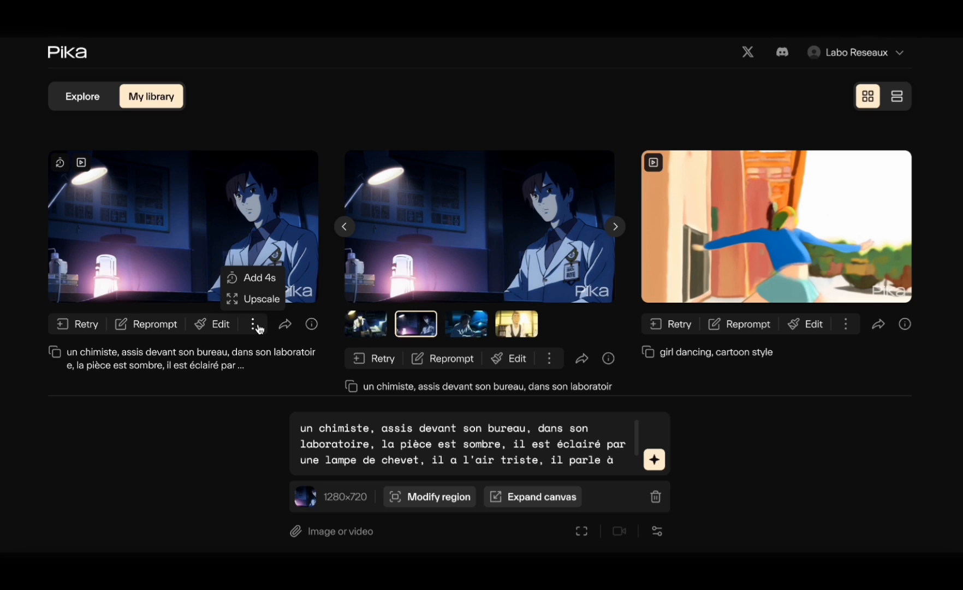
- Extend the lengthened chemist clip by another 4 s with the camera panning right and zooming out
left_click(260, 284)
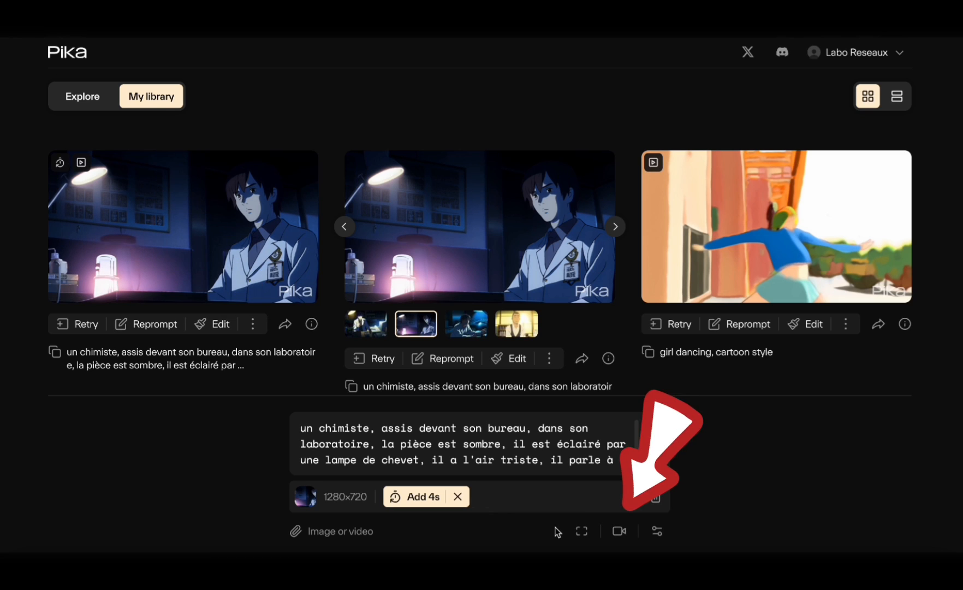
left_click(621, 533)
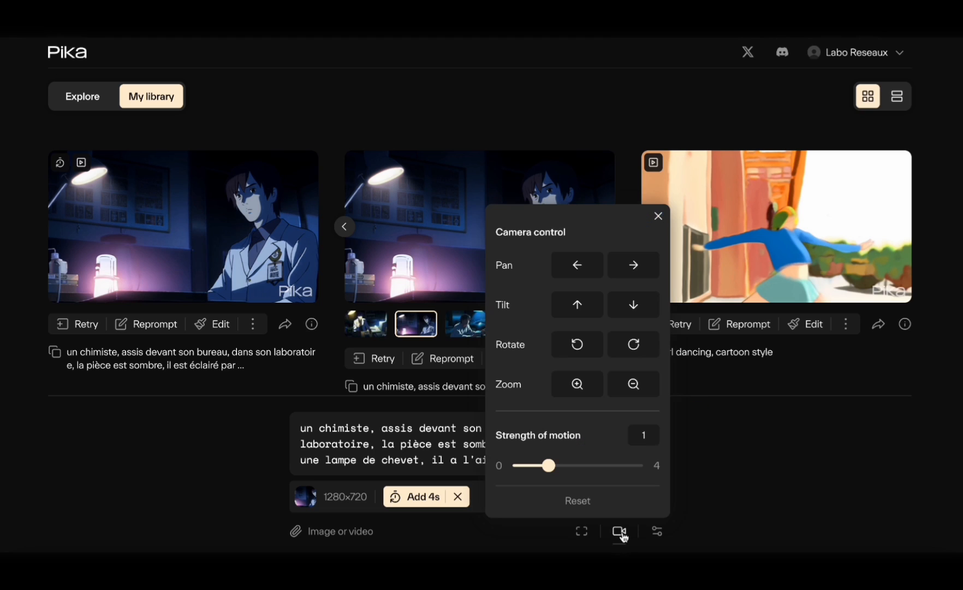
left_click(633, 268)
left_click(639, 391)
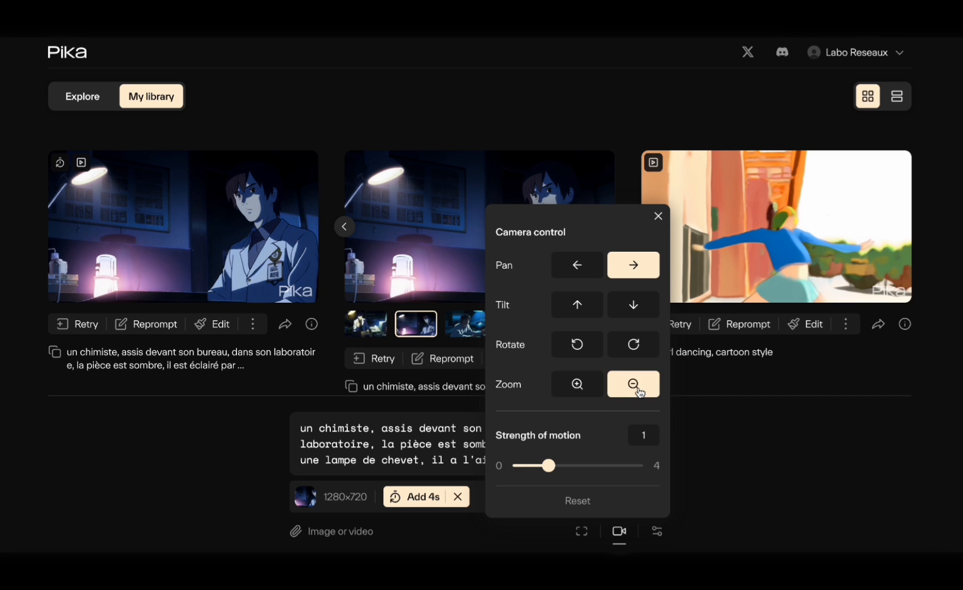
left_click(655, 459)
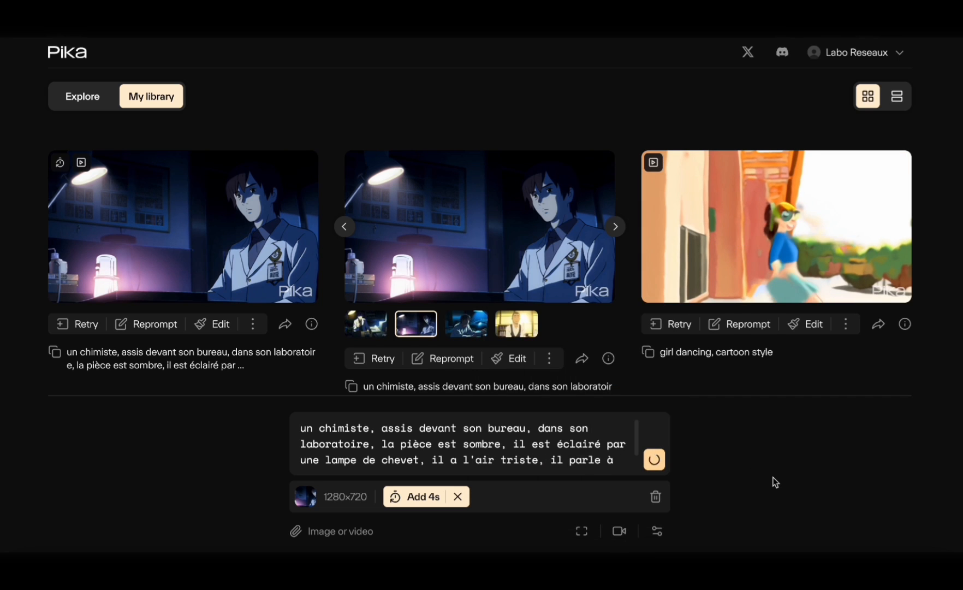
left_click(840, 331)
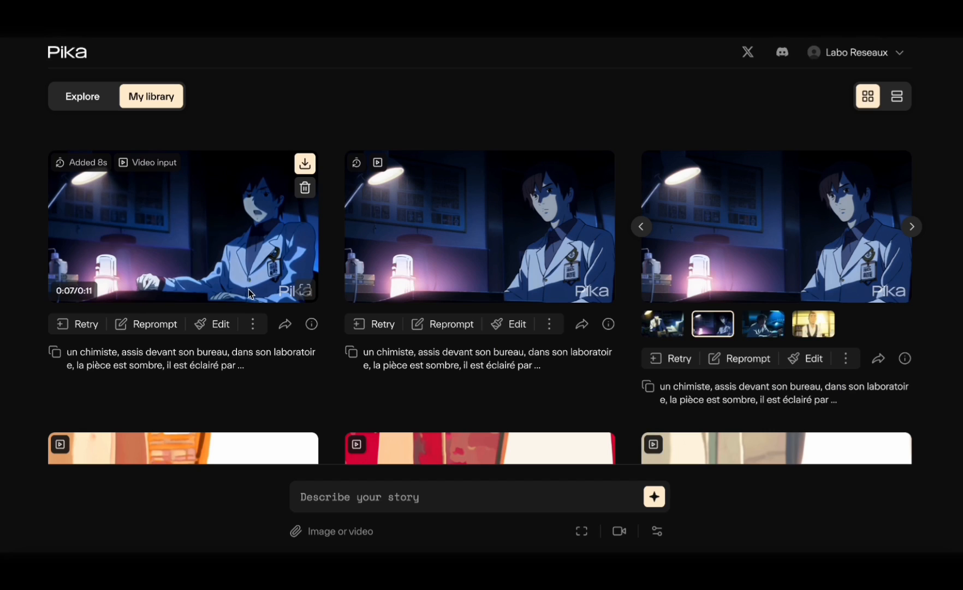
- Edit the newest chemist clip with text consistency 15 and the negative prompt "men", and generate the new version
left_click(217, 327)
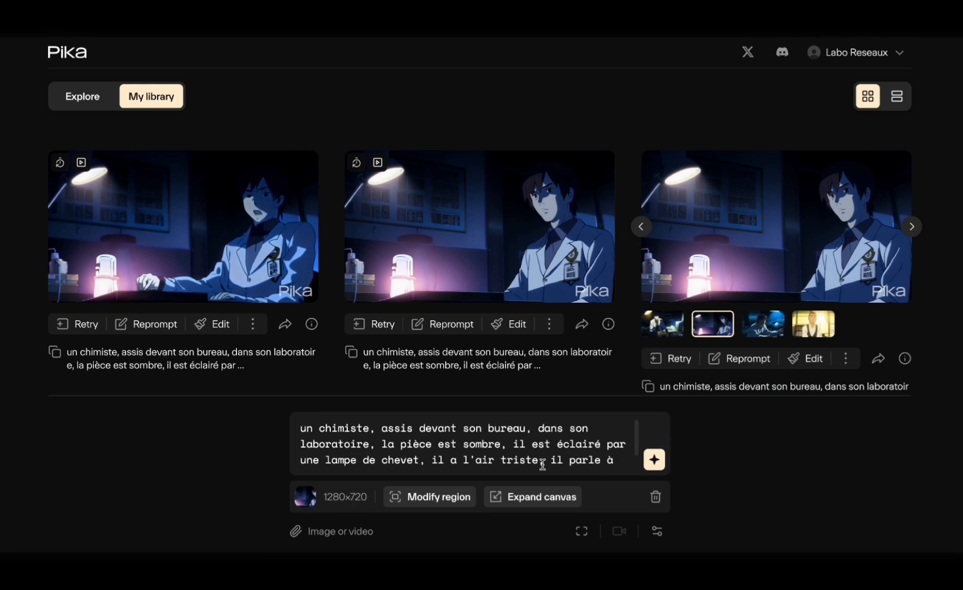
left_click(658, 534)
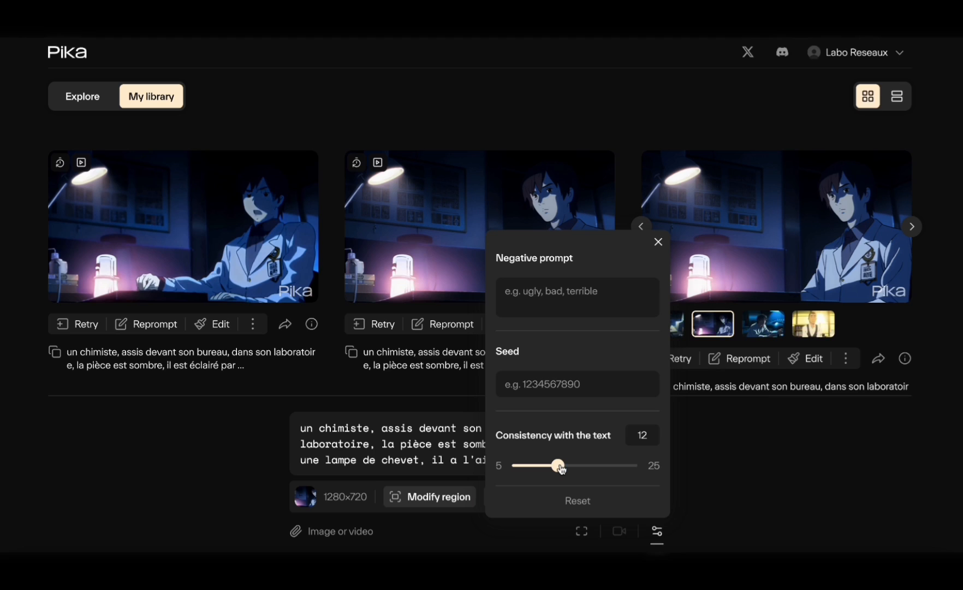
left_click_drag(561, 469, 579, 469)
left_click(551, 298)
type("men")
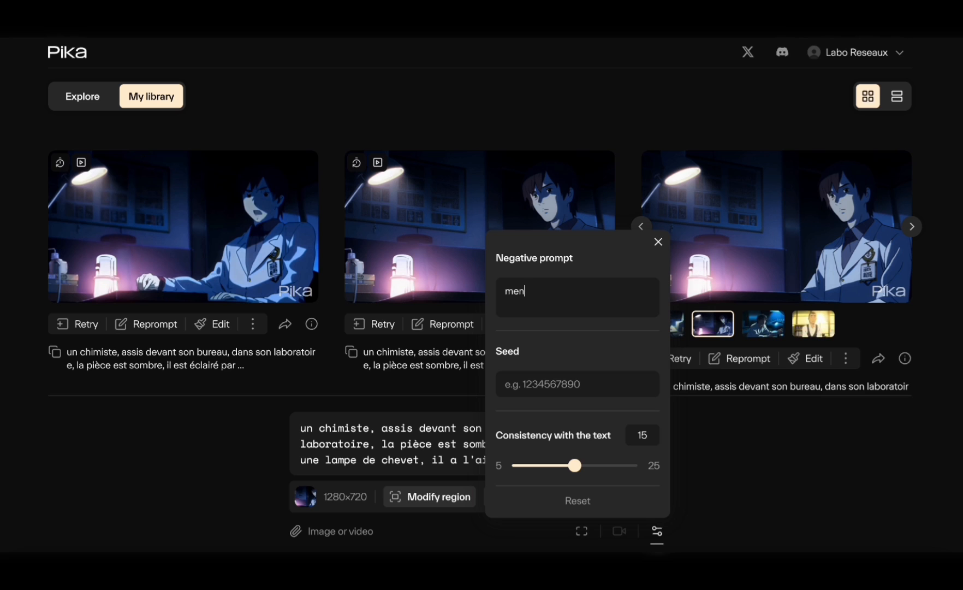
left_click(656, 464)
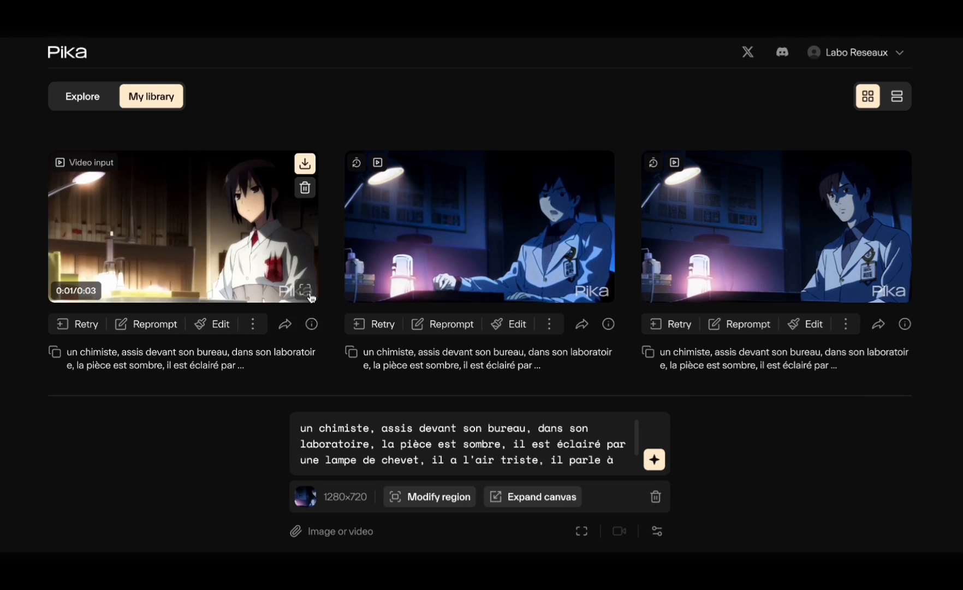
- Open the regenerated clip in the enlarged view, extend it by 4 s and close the view
left_click(311, 297)
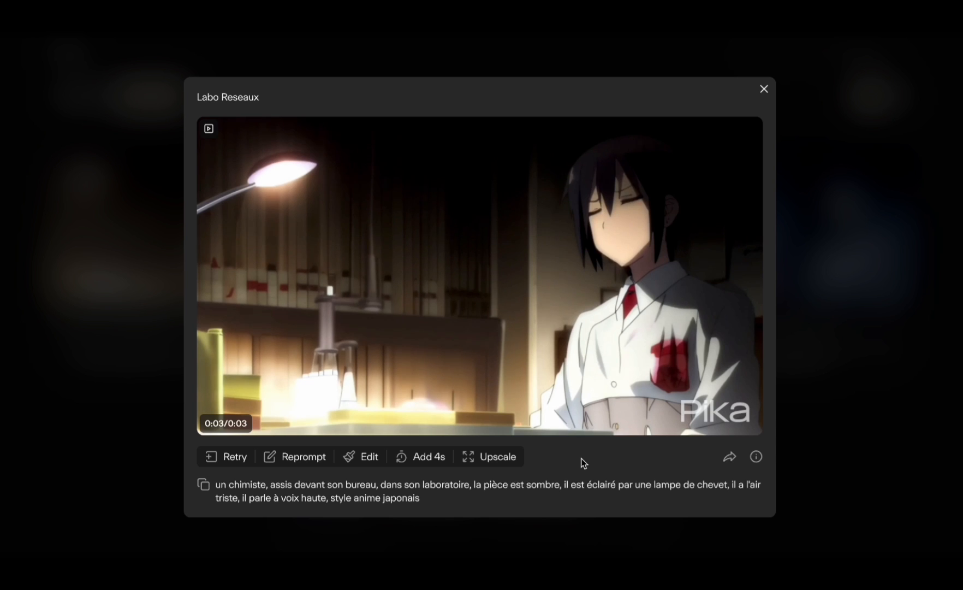
left_click(427, 459)
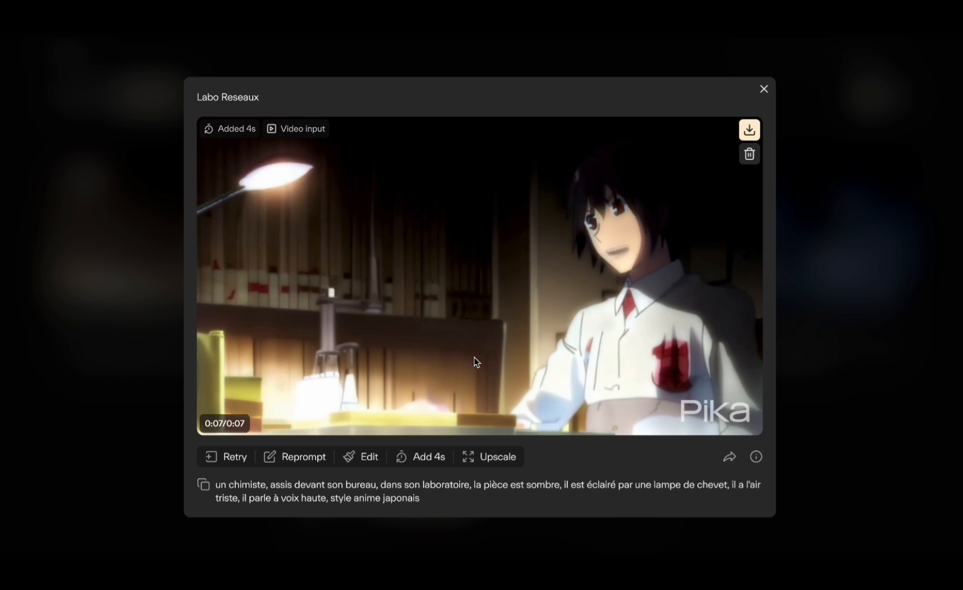
left_click(764, 89)
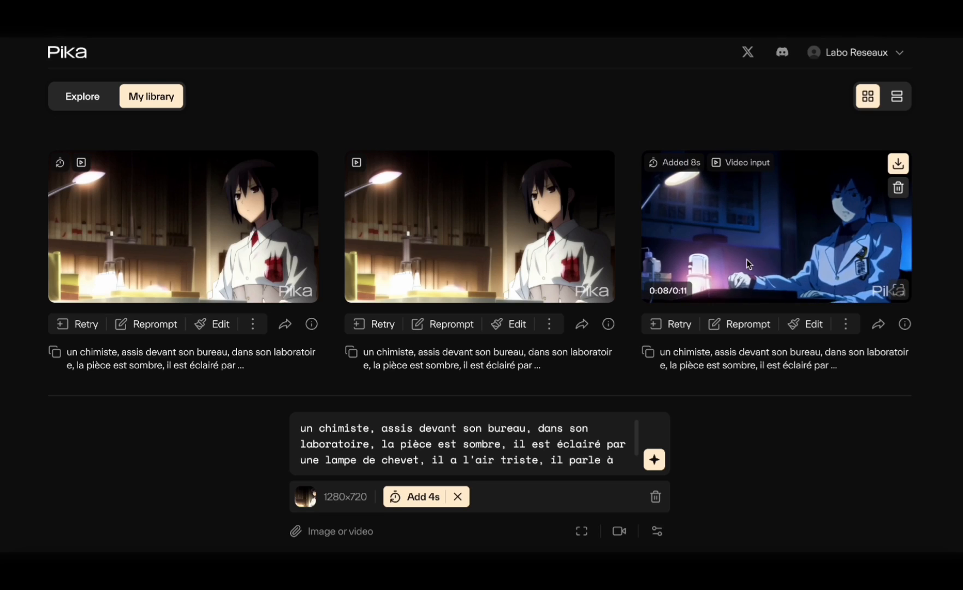
- Load the blue-lit chemist clip extended by 8 s for editing and check its frames-per-second option
left_click(810, 328)
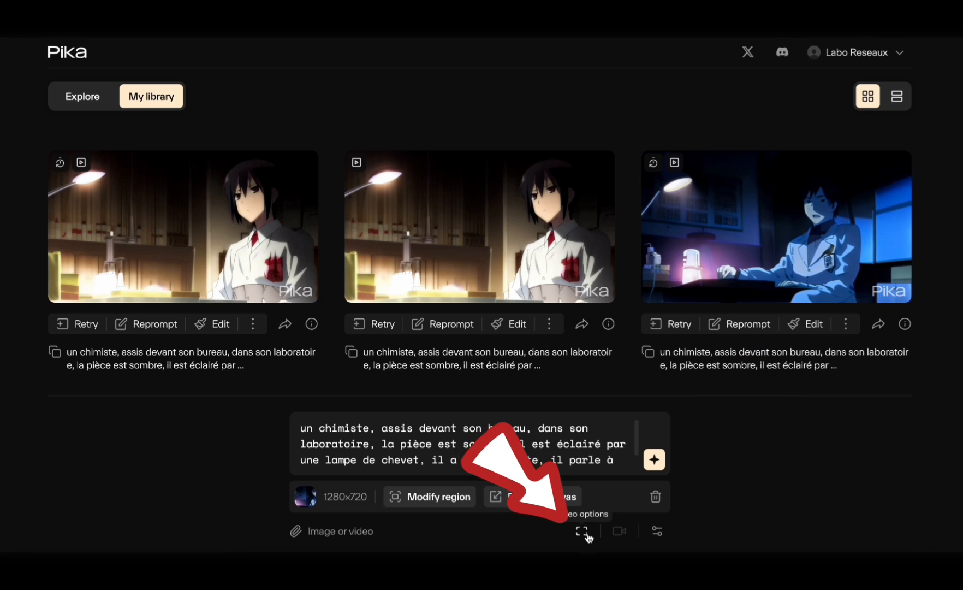
left_click(583, 533)
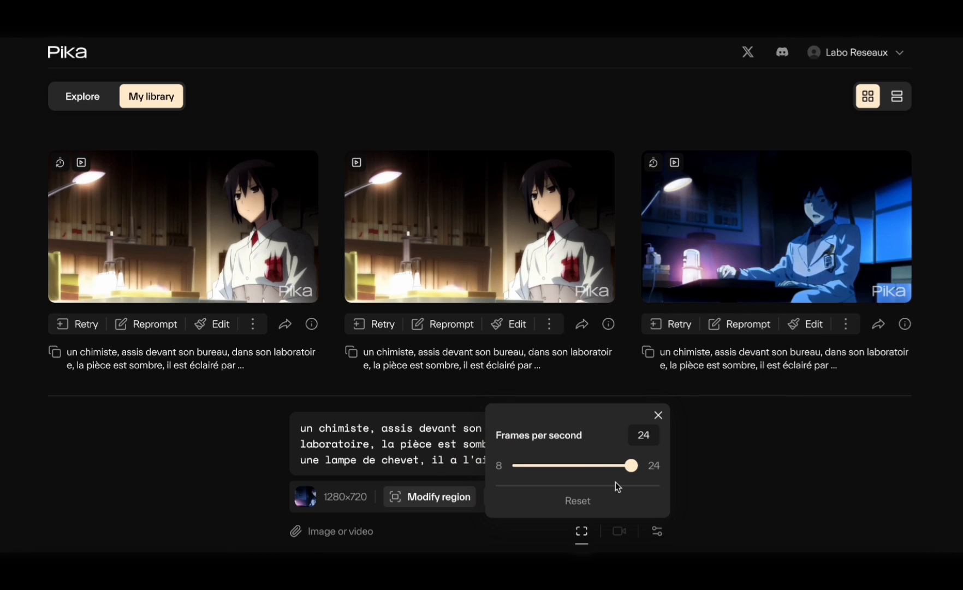
left_click(660, 417)
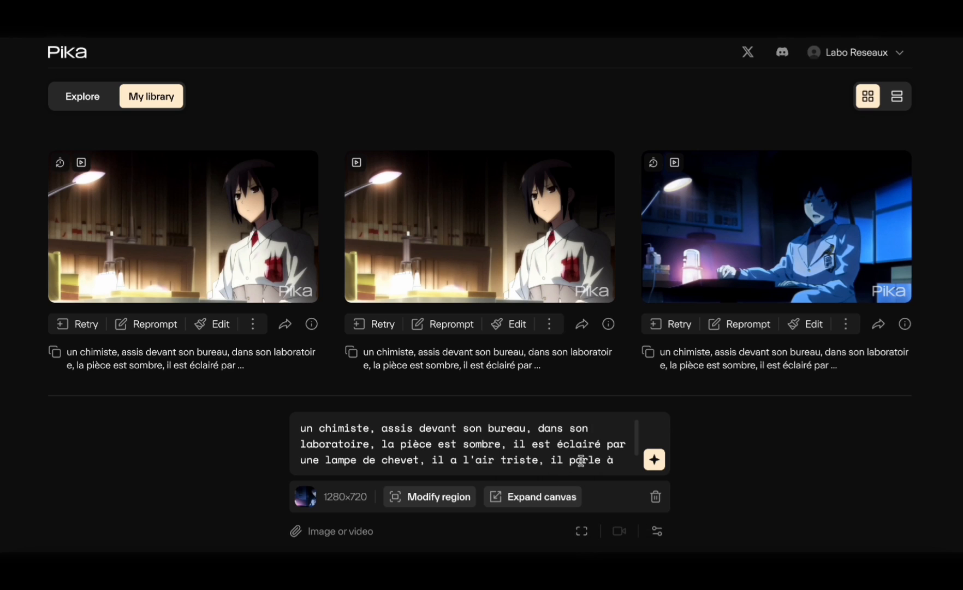
- Modify the region over the chemist's eyes with the prompt "il porte des lunettes", generate the clip and view it enlarged
left_click(437, 505)
left_click_drag(413, 327, 568, 245)
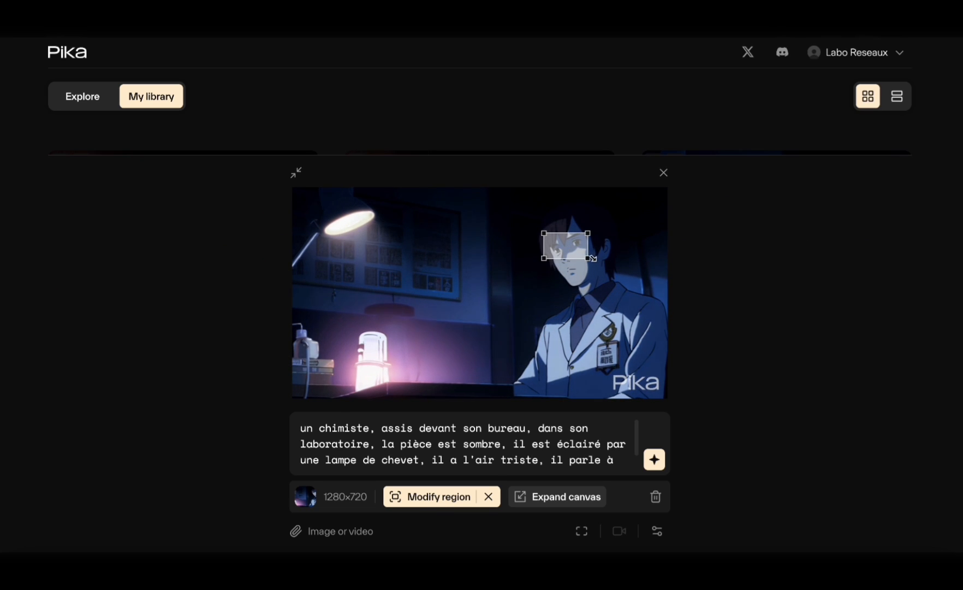
triple_click(397, 447)
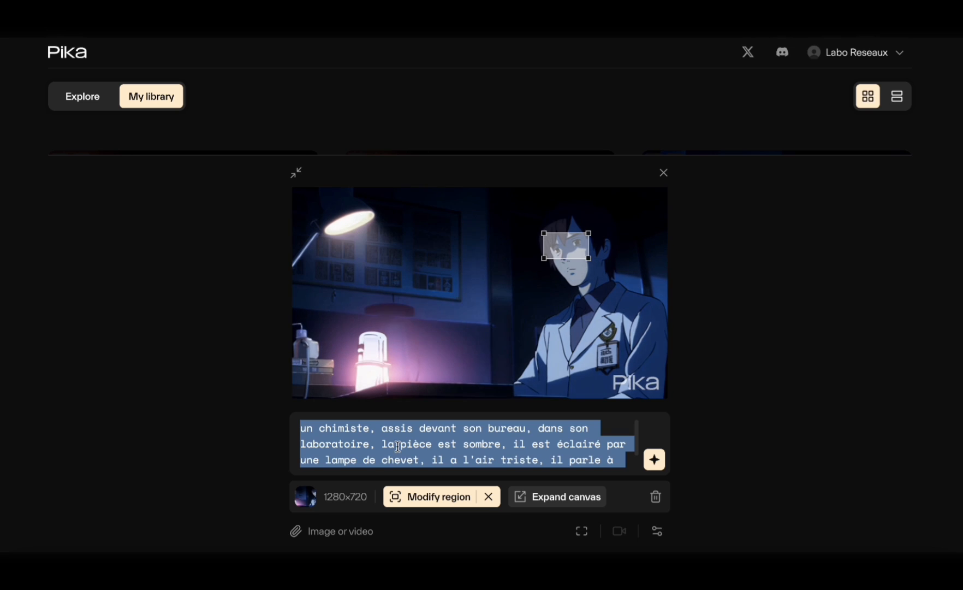
type("il porte des lunettes")
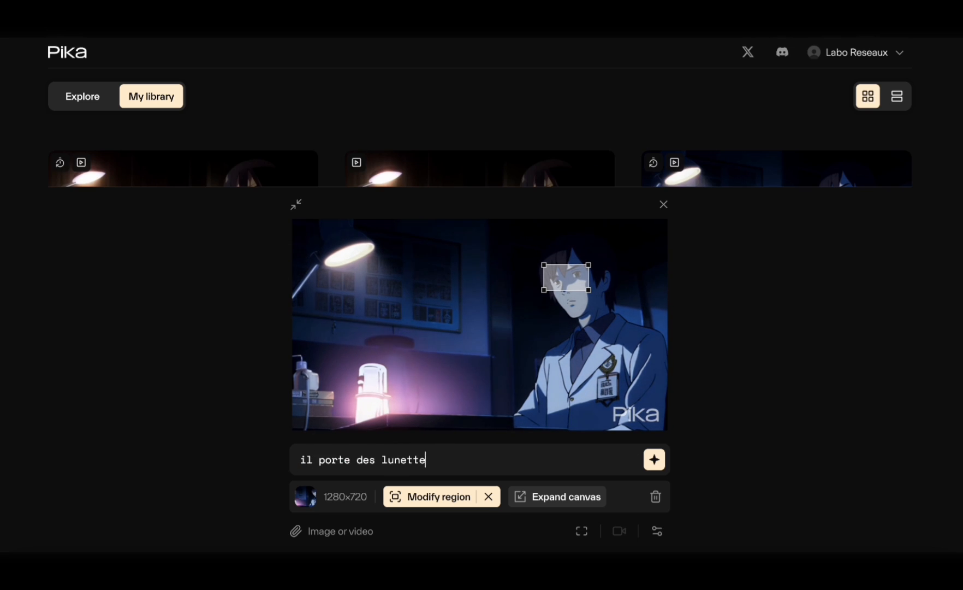
left_click(658, 461)
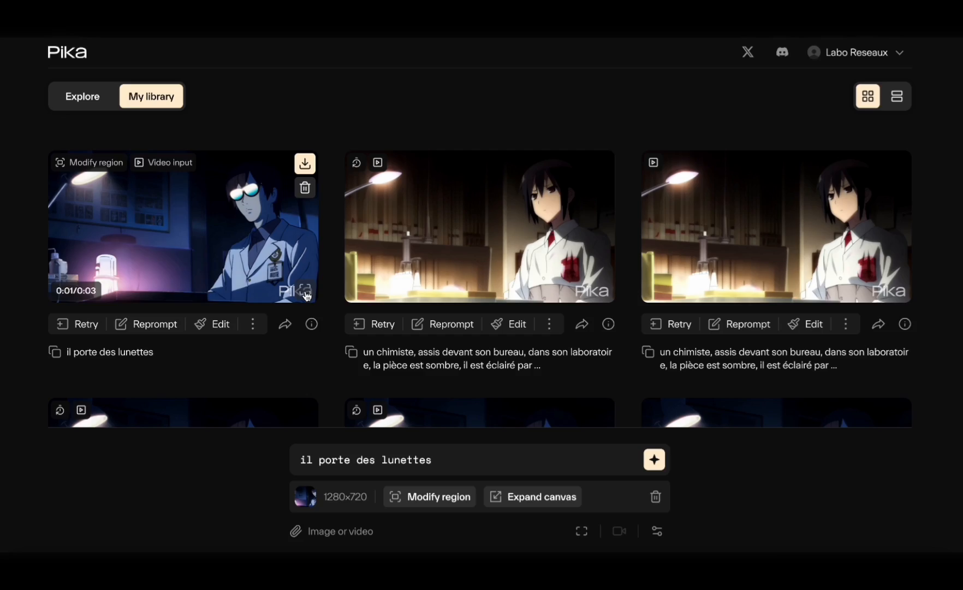
left_click(304, 290)
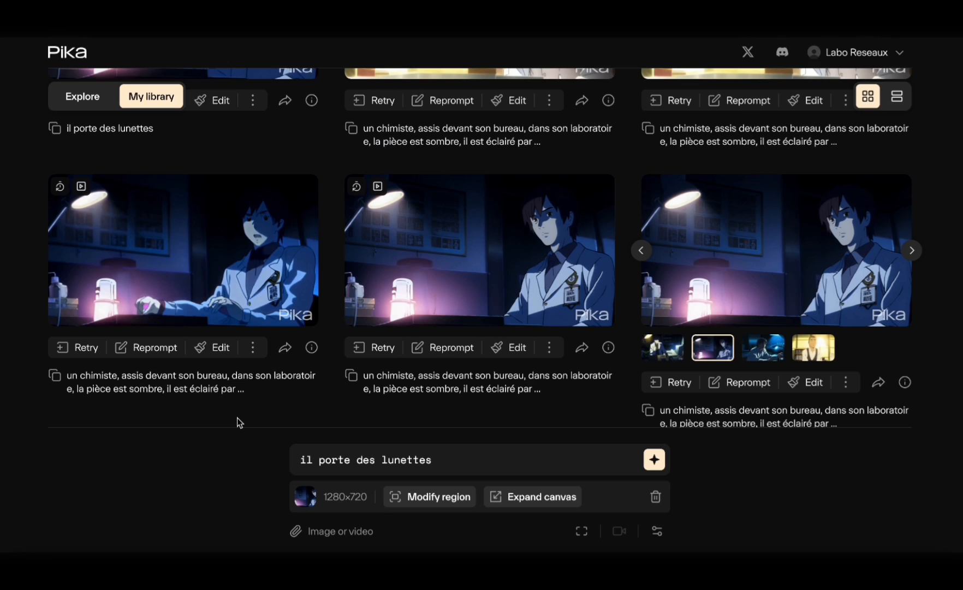
- Edit the blue-lit chemist clip without glasses by expanding its canvas to 9:16, and generate the result
left_click(219, 350)
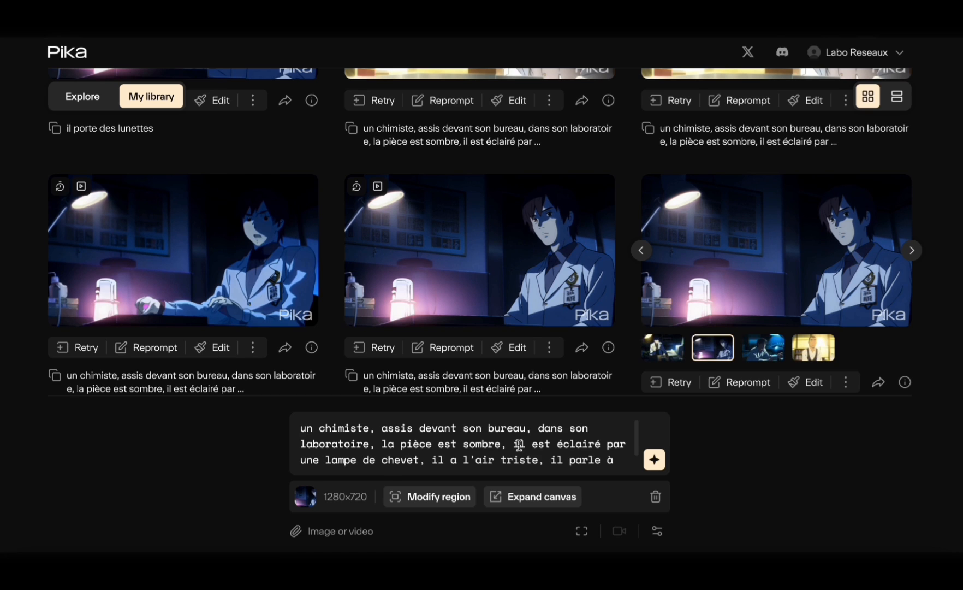
left_click(540, 505)
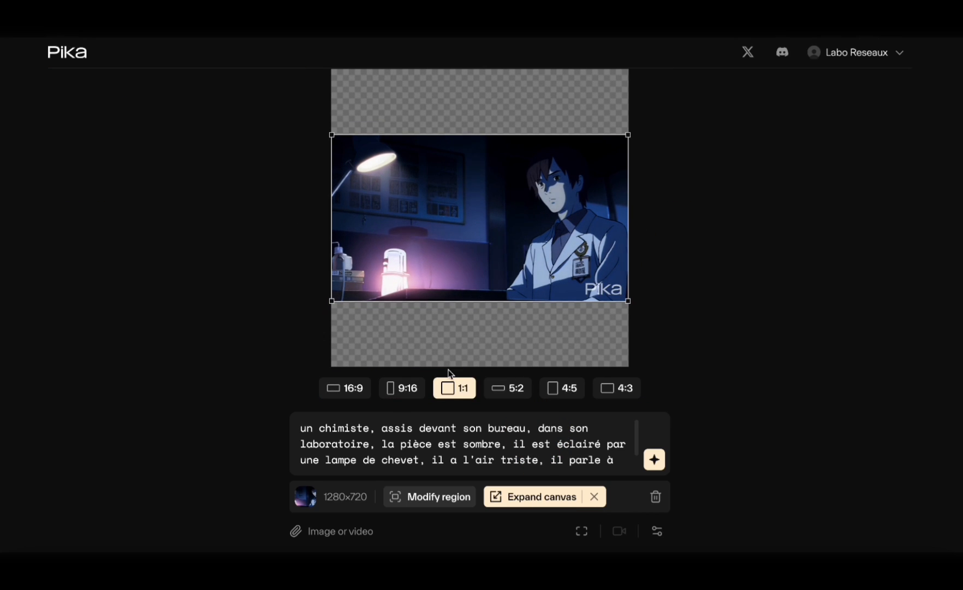
left_click(406, 389)
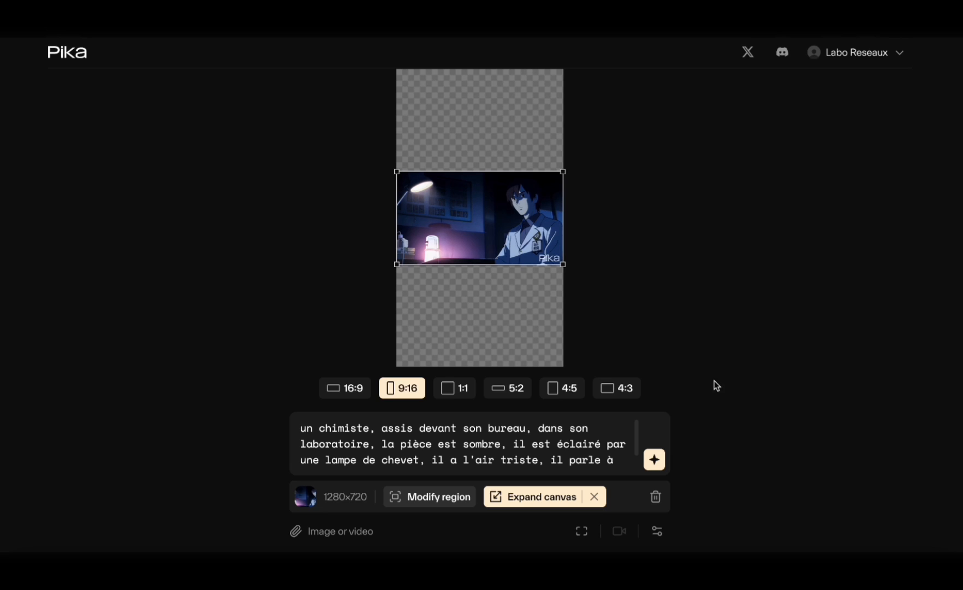
left_click(655, 460)
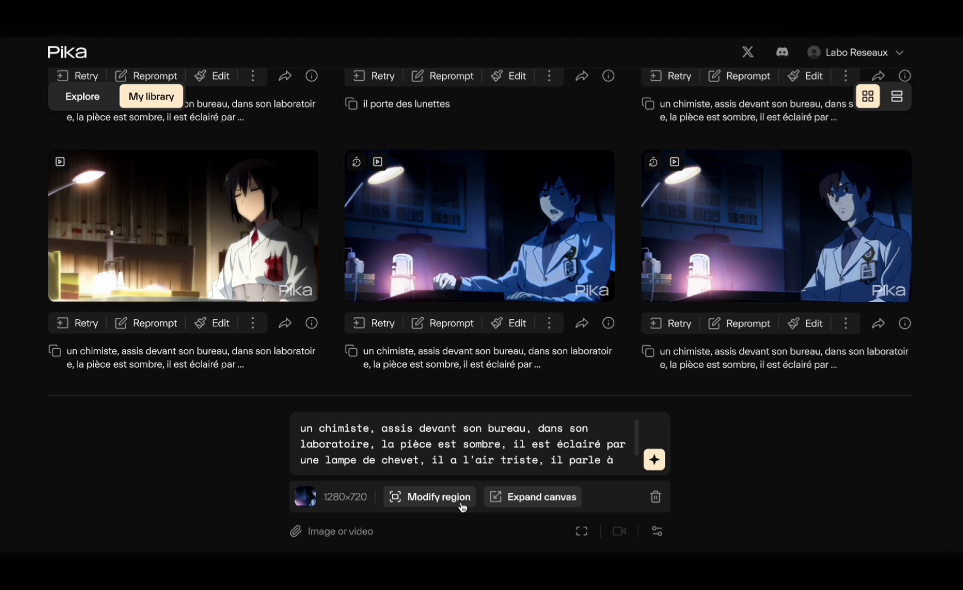
- Set the blue-lit chemist clip to extend by 4 s with clockwise camera rotation and a higher strength of motion, and generate it
left_click(554, 328)
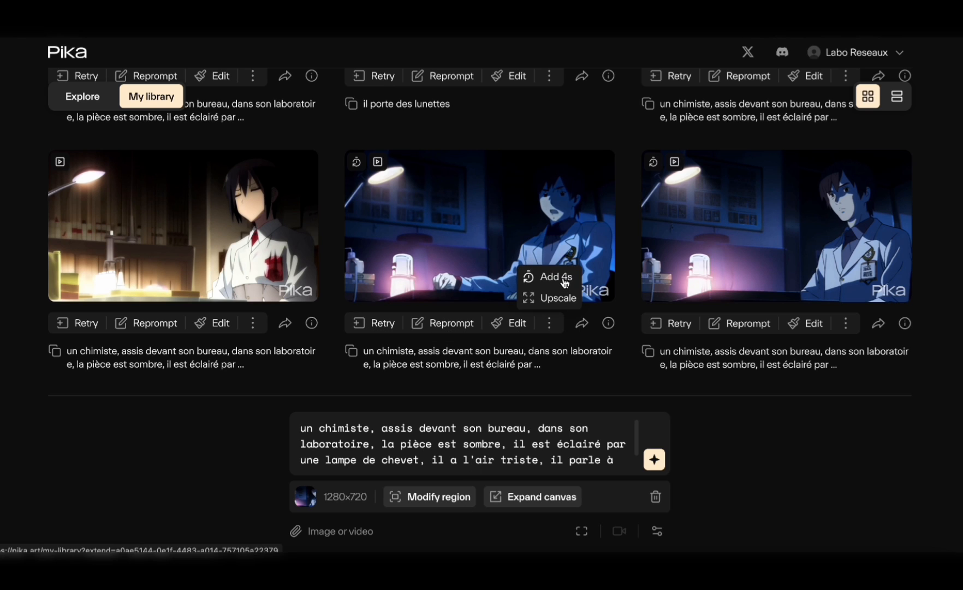
left_click(564, 278)
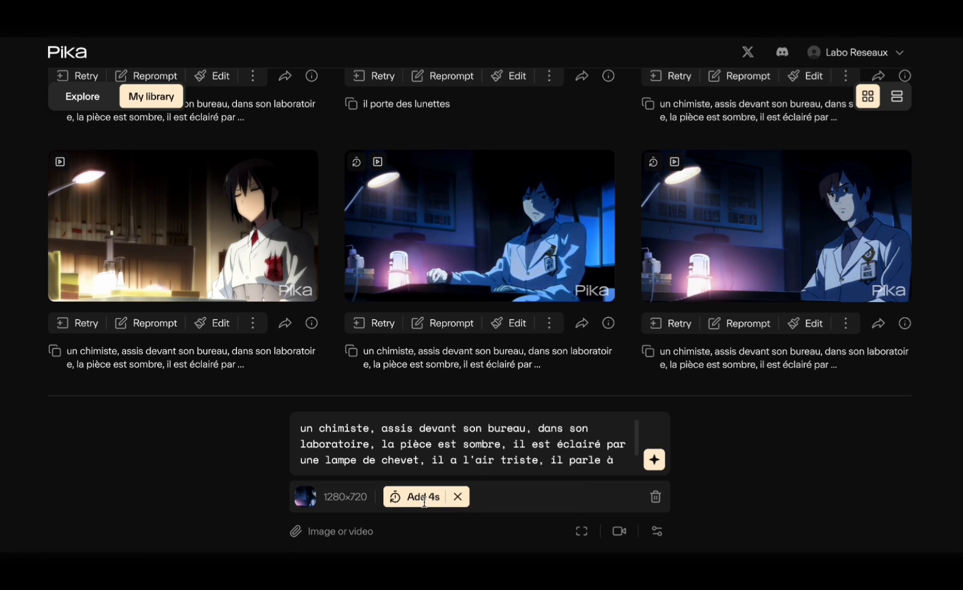
left_click(620, 532)
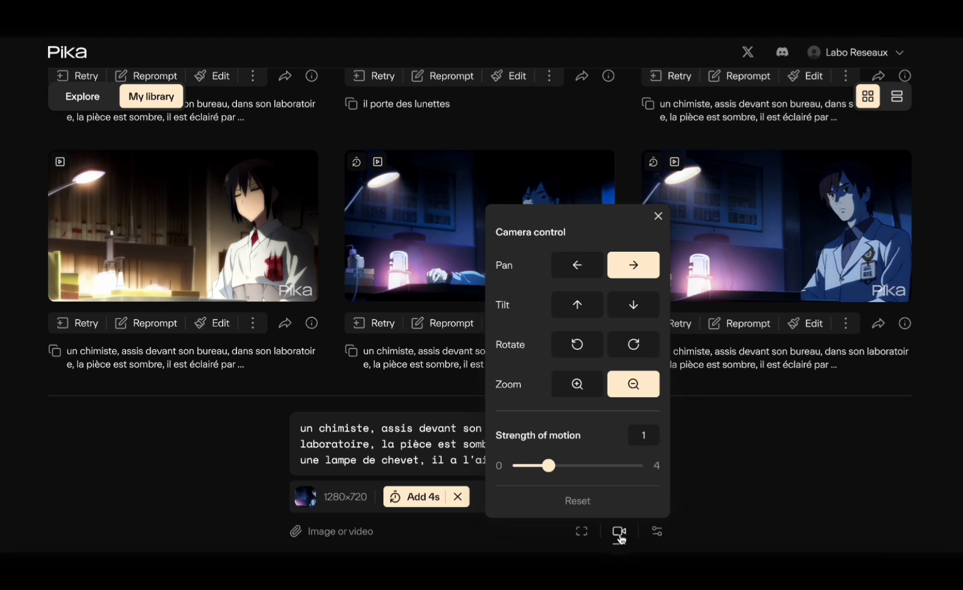
left_click(633, 341)
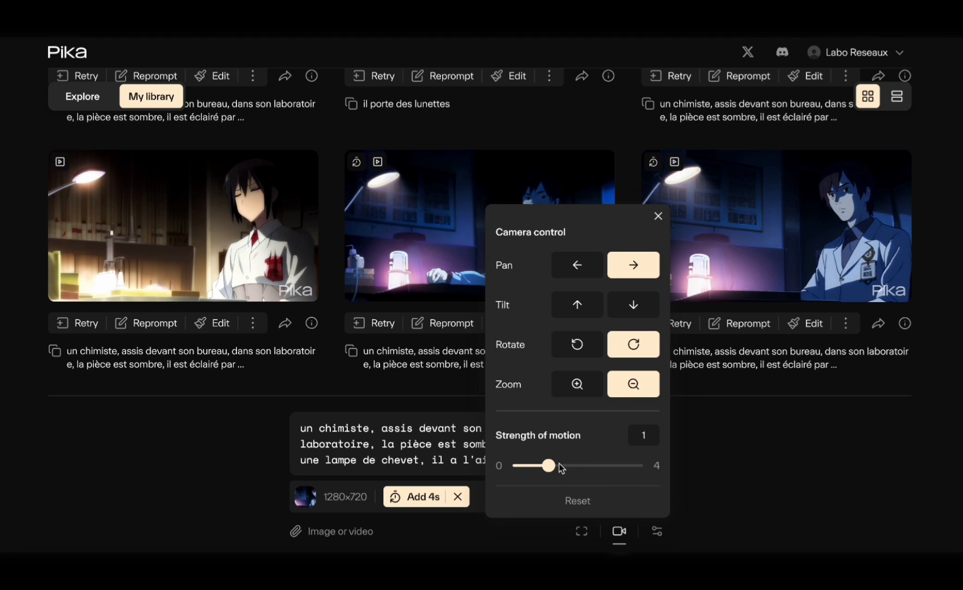
left_click_drag(555, 468, 598, 468)
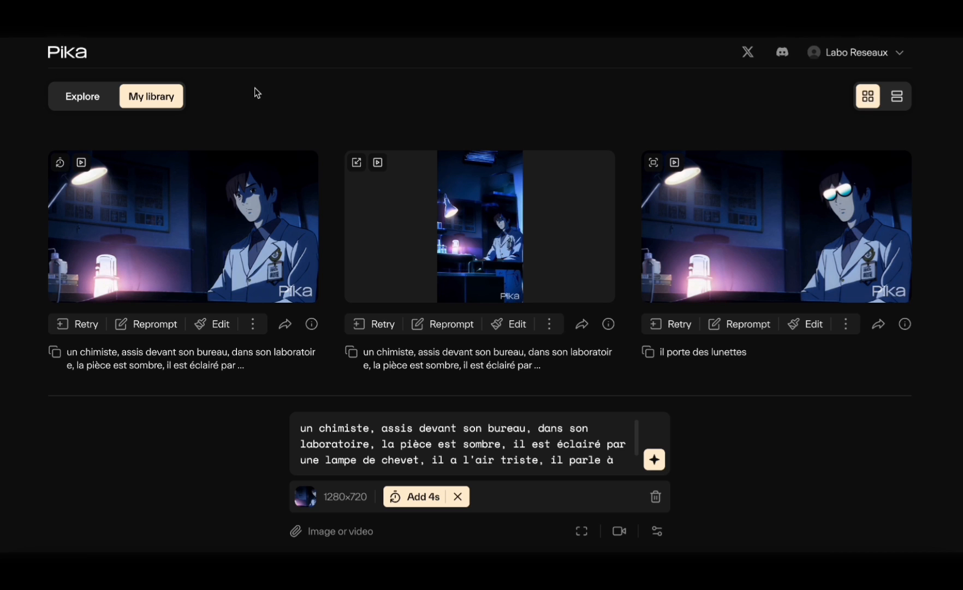
- Generate a clip from the beach image Jiggeur.png with the prompt "un homme est entrain de courir" and view the result enlarged
left_click(82, 98)
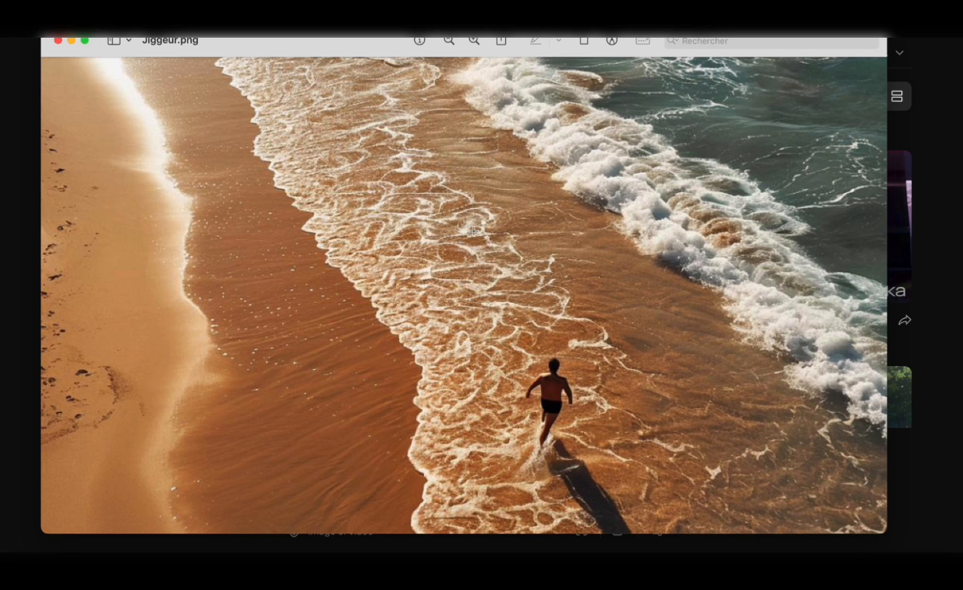
left_click(58, 39)
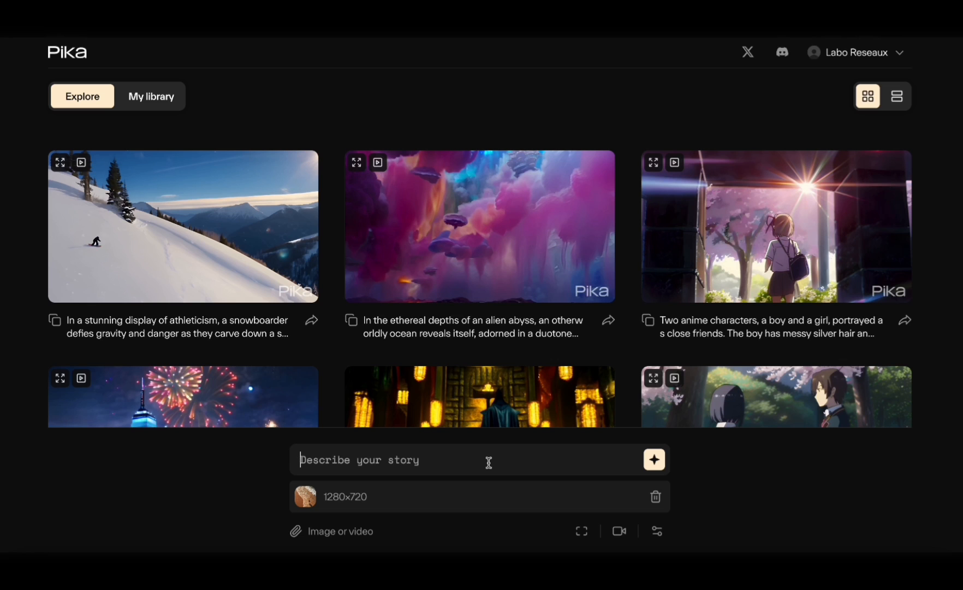
type("un homme est entrain de courir")
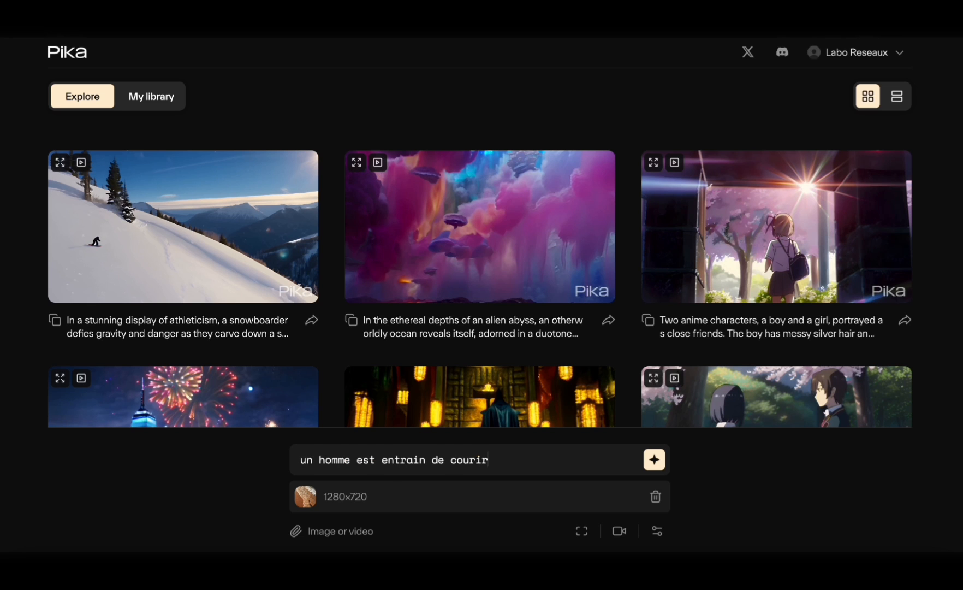
key("Return")
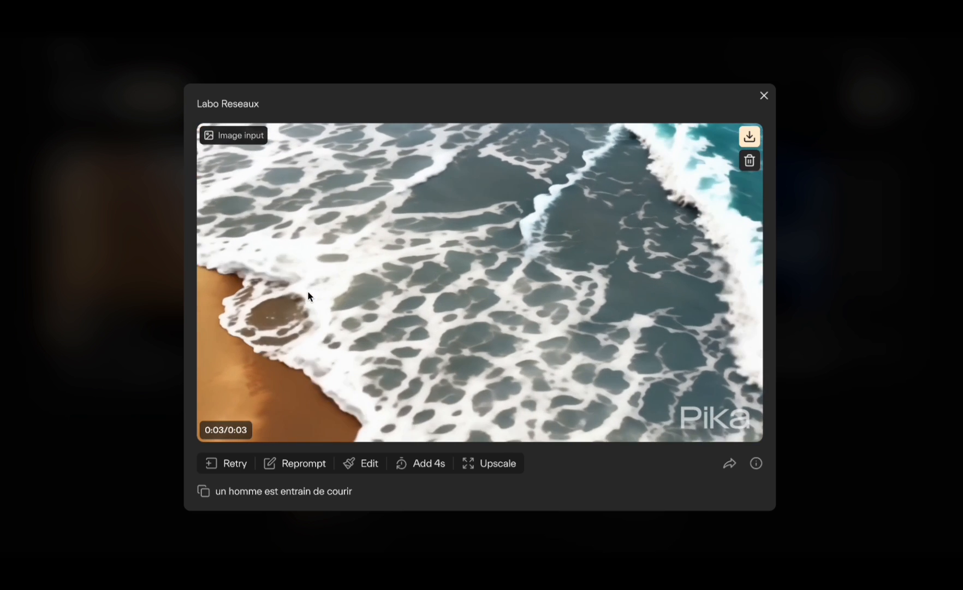
left_click(262, 531)
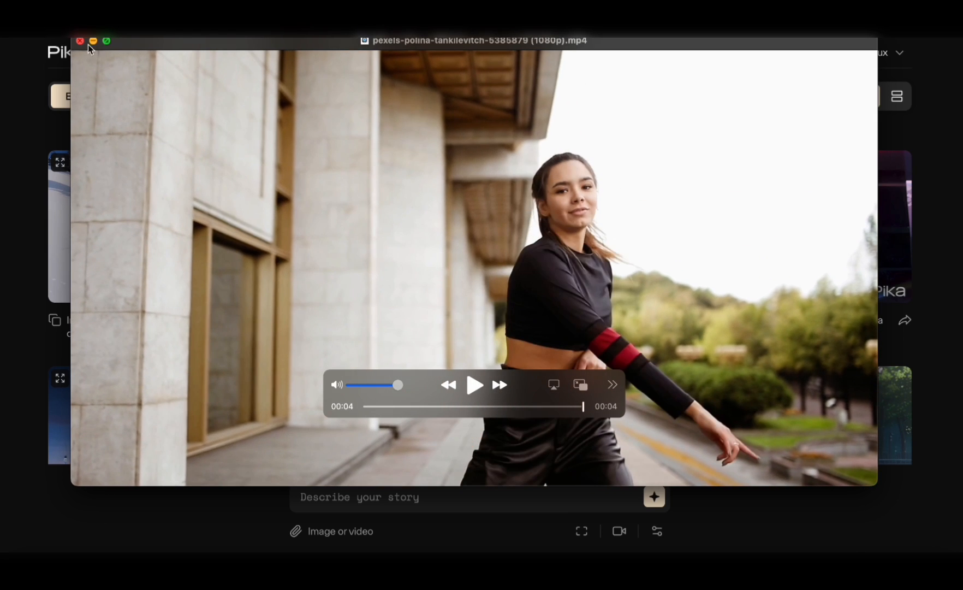
- Close the source video preview and load the pexels MP4 of the dancing woman from the "exemple 3" folder as input
left_click(80, 40)
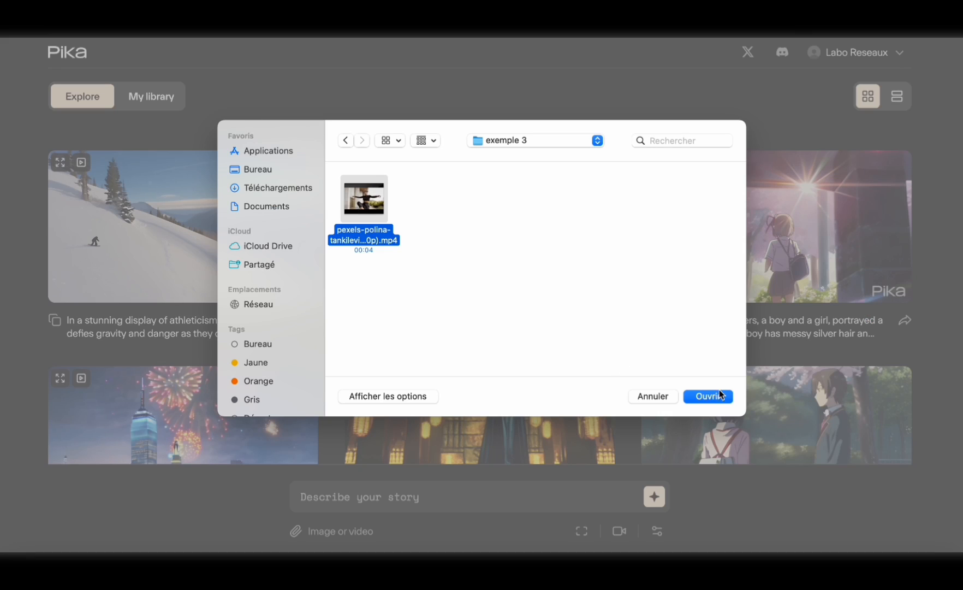
left_click(709, 396)
left_click(523, 465)
- Enter the prompt "girl is dancing, painting style" for the loaded video and generate the restyled clip
type("girl is ")
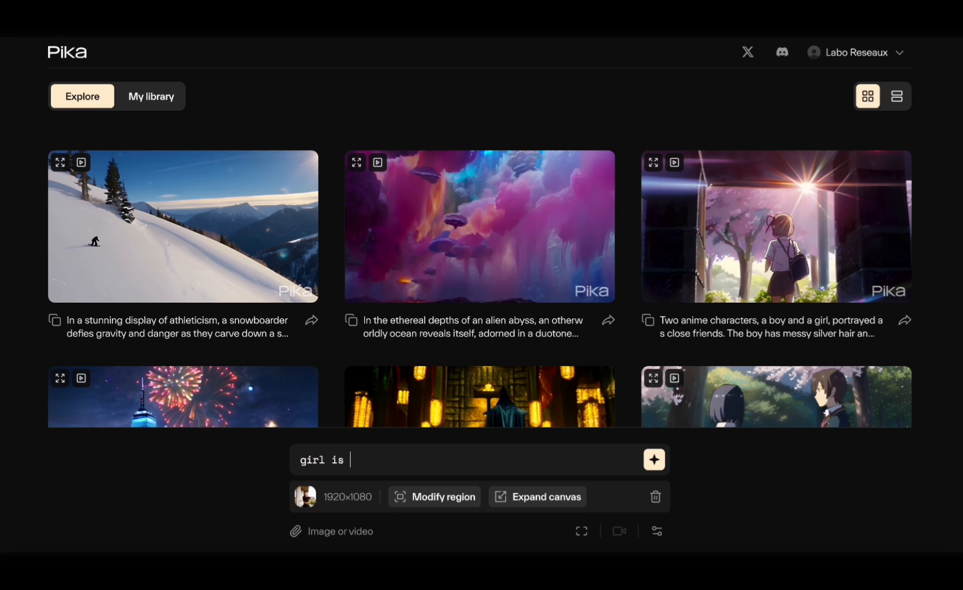
type("danci")
key("BackSpace")
key("BackSpace")
key("BackSpace")
key("BackSpace")
key("BackSpace")
key("BackSpace")
key("BackSpace")
key("BackSpace")
type("dancing, painting style")
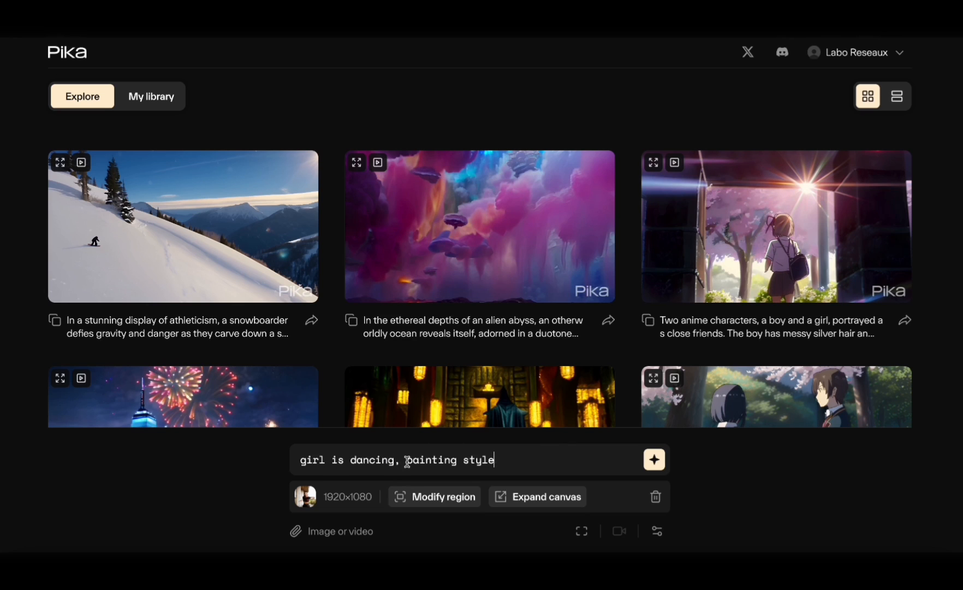
left_click_drag(406, 461, 514, 460)
left_click(654, 459)
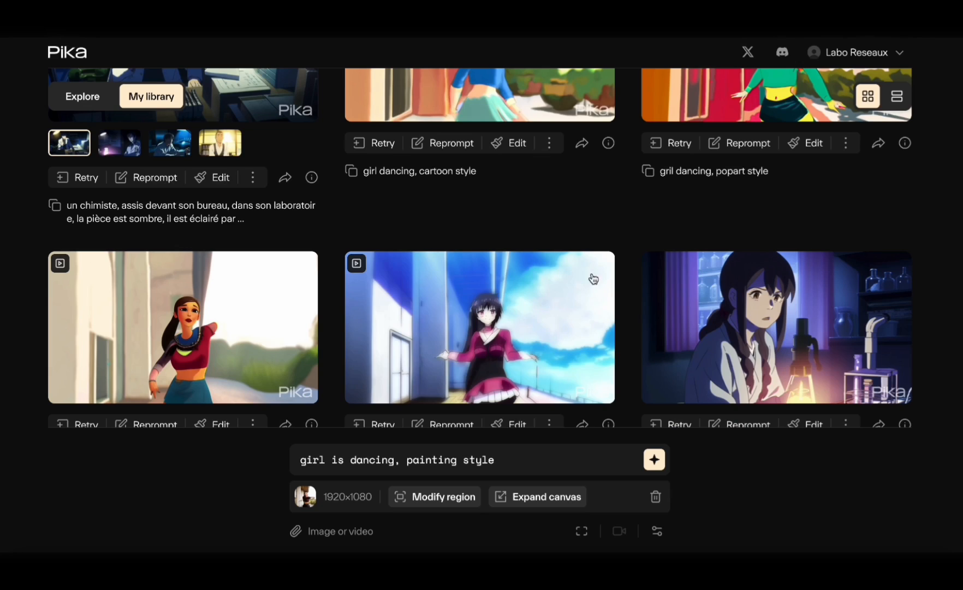
- View the dancing girl clips in Japanese anime, 2D, pop art and cartoon styles enlarged, and browse the library's other videos
mouse_move(482, 335)
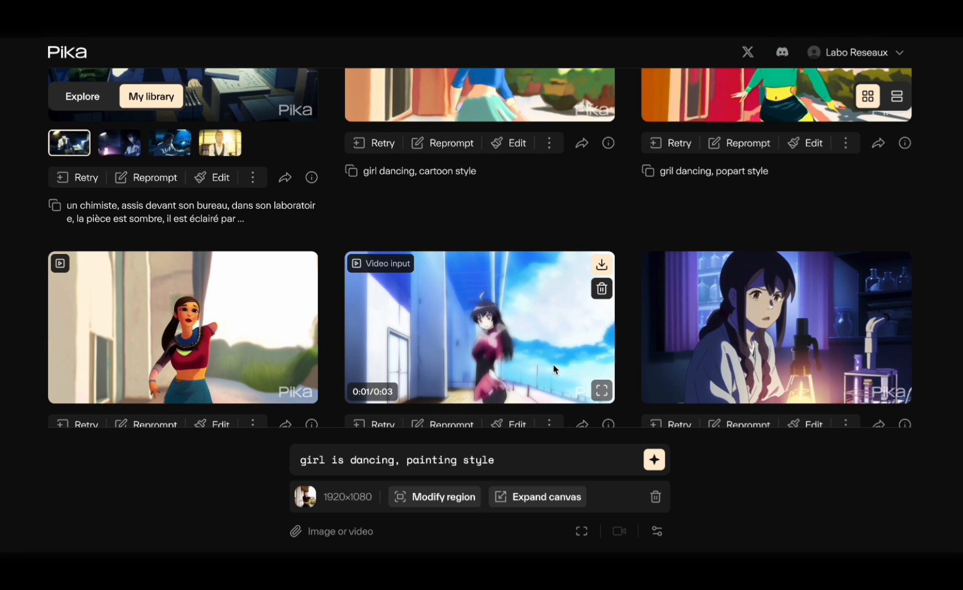
left_click(601, 391)
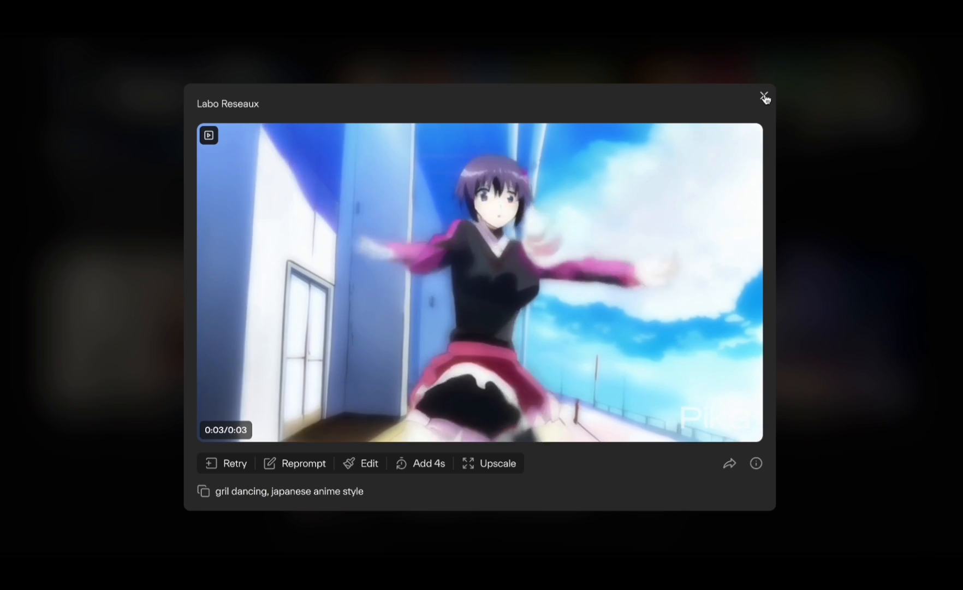
left_click(765, 96)
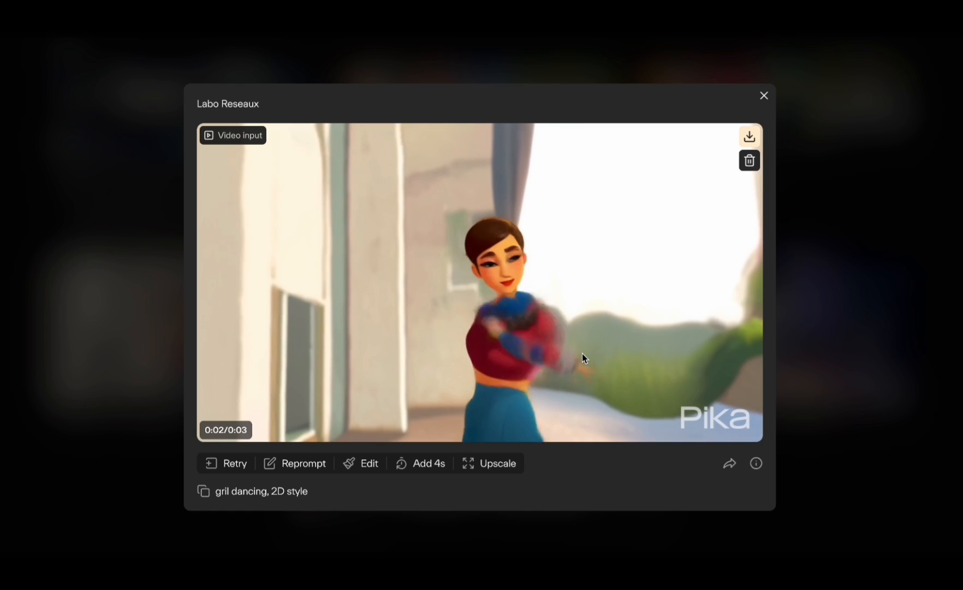
left_click(764, 96)
scroll(738, 207, "up", 3)
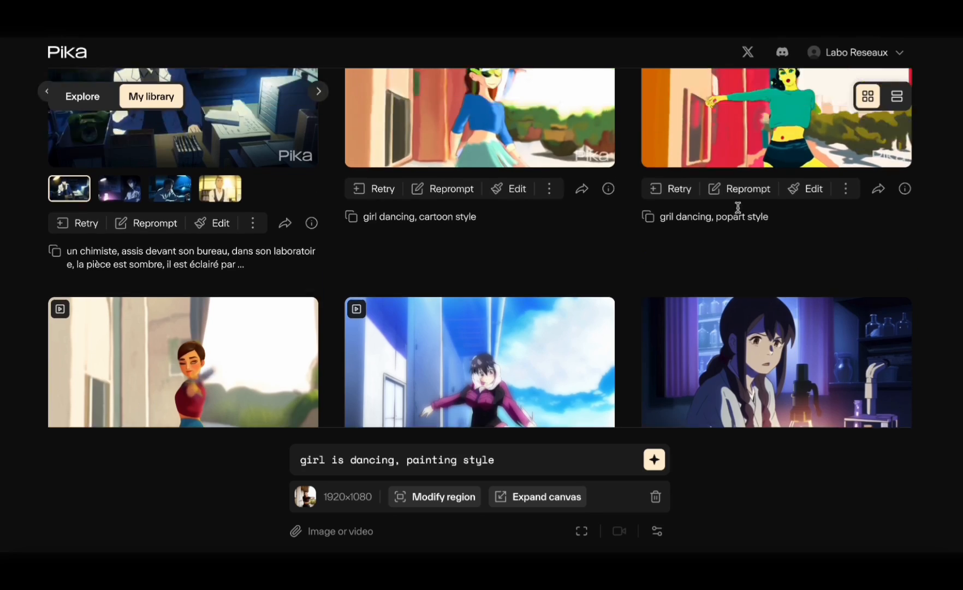
left_click(834, 220)
left_click(764, 96)
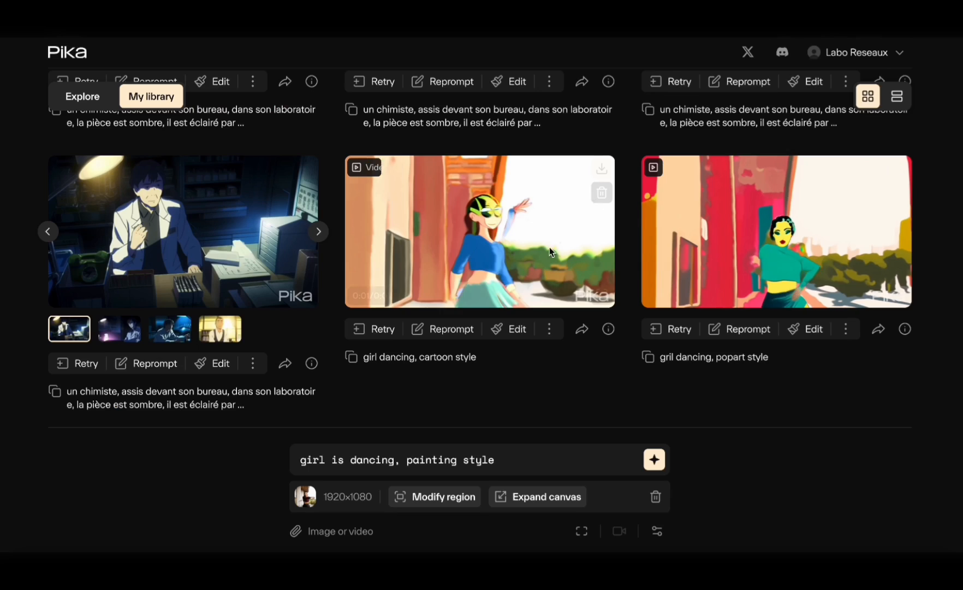
left_click(549, 247)
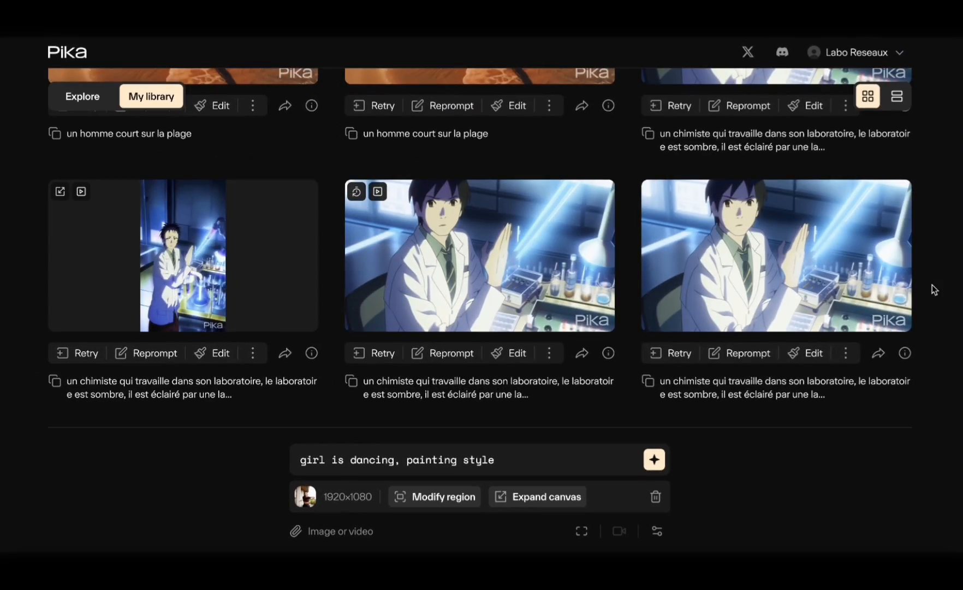
scroll(932, 285, "up", 9)
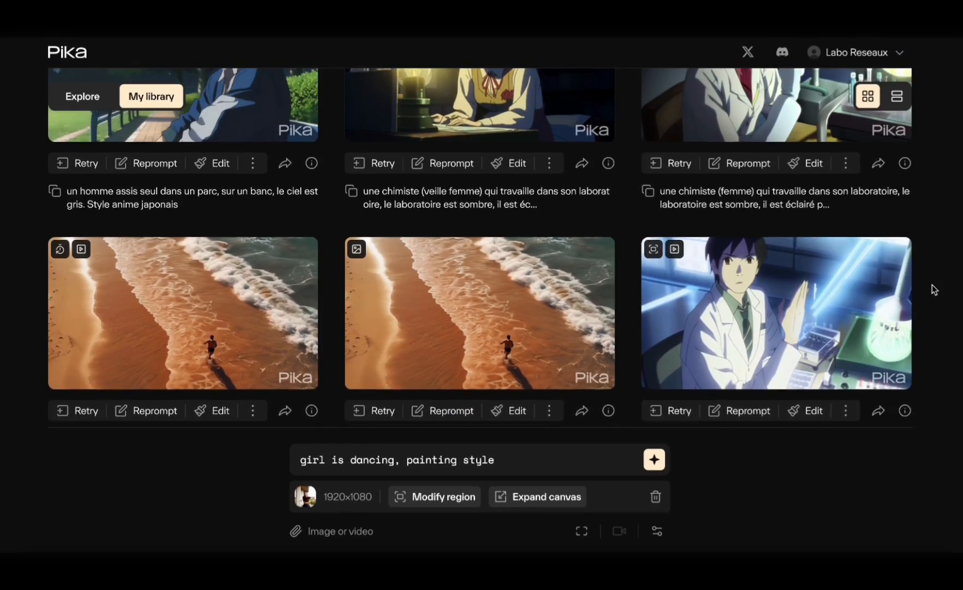
scroll(933, 284, "up", 5)
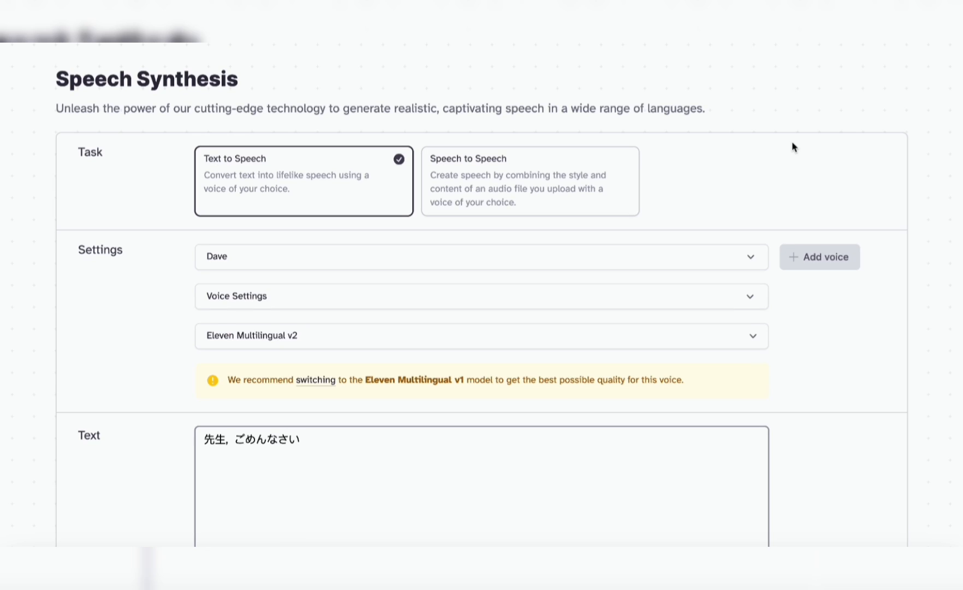
- Switch to the Speech Synthesis page and review the text-to-speech voice, model and Japanese text
scroll(794, 147, "down", 1)
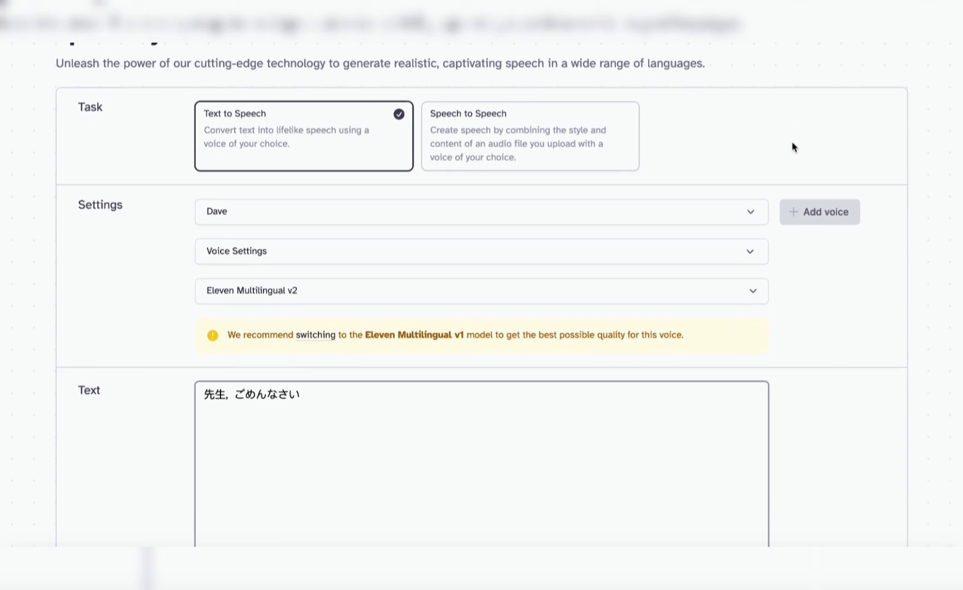
scroll(793, 143, "down", 3)
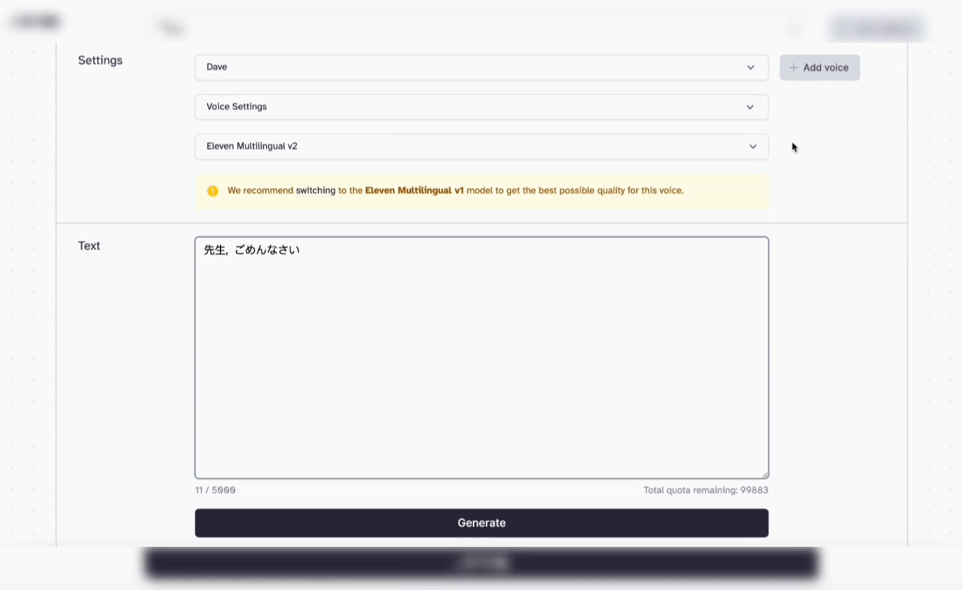
scroll(793, 146, "down", 1)
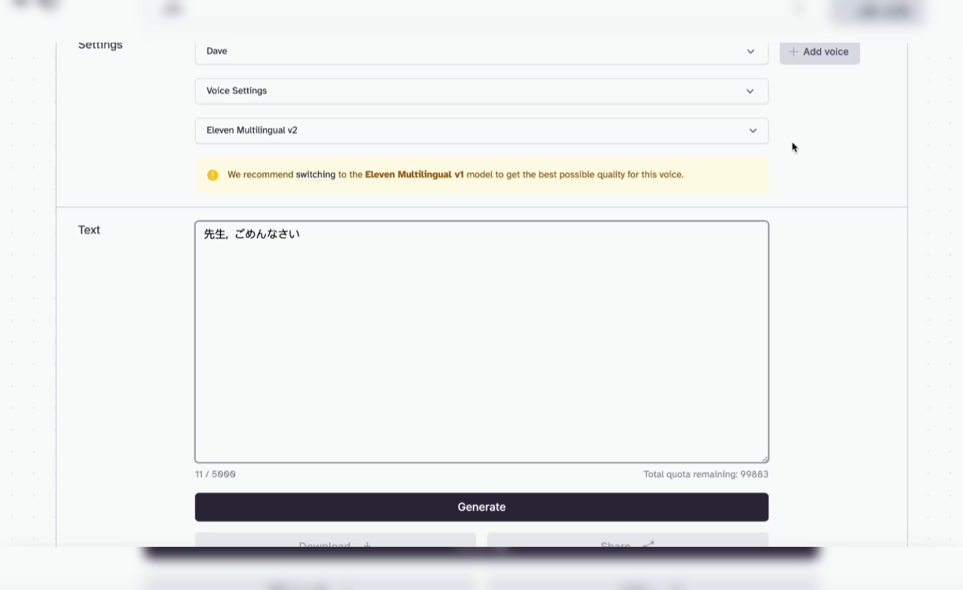